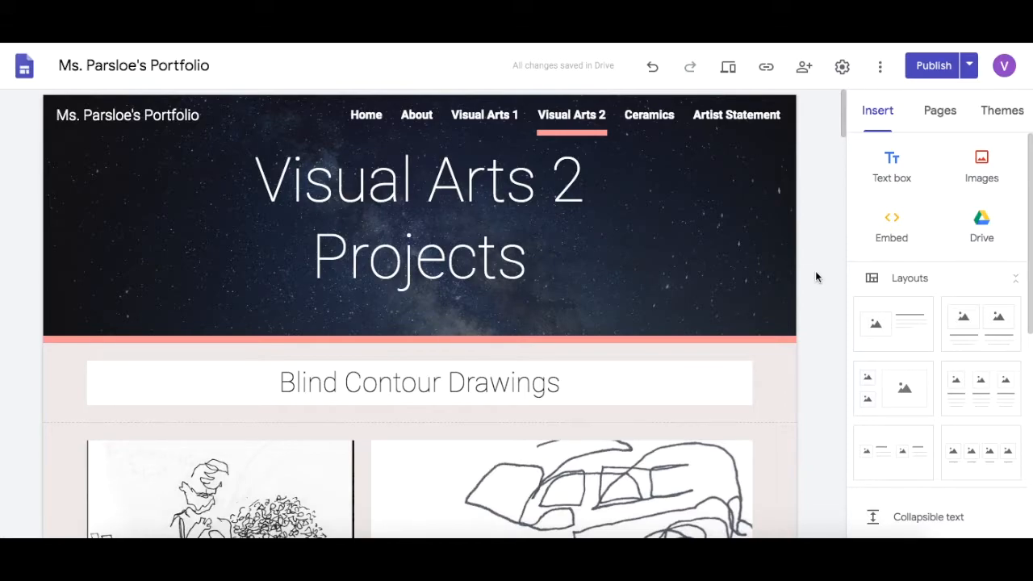
Step: Review the project entries on the Visual Arts 2 page, down to the In My Home Still-Life Drawing section
scroll(815, 277, "down", 3)
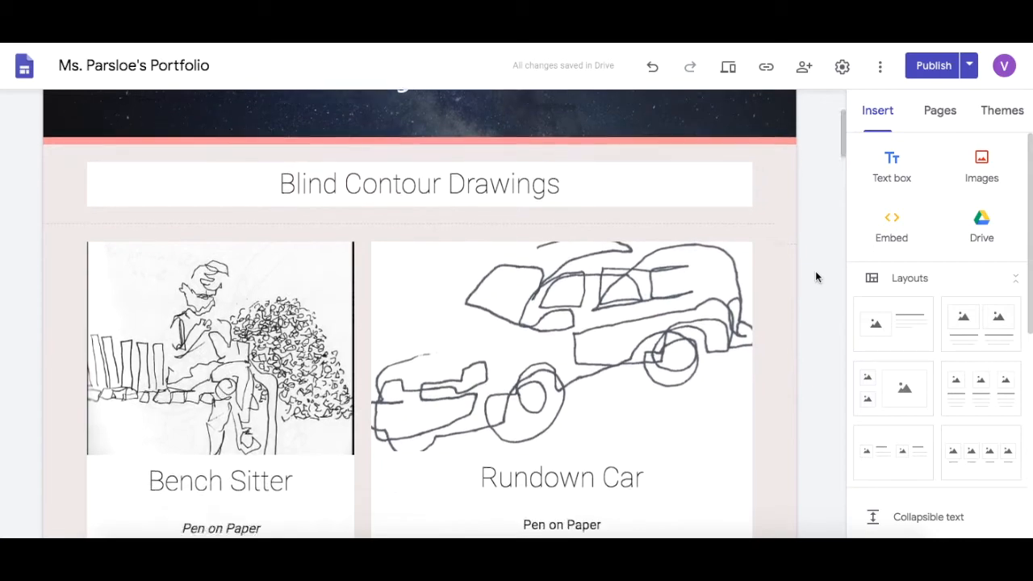
scroll(814, 276, "down", 2)
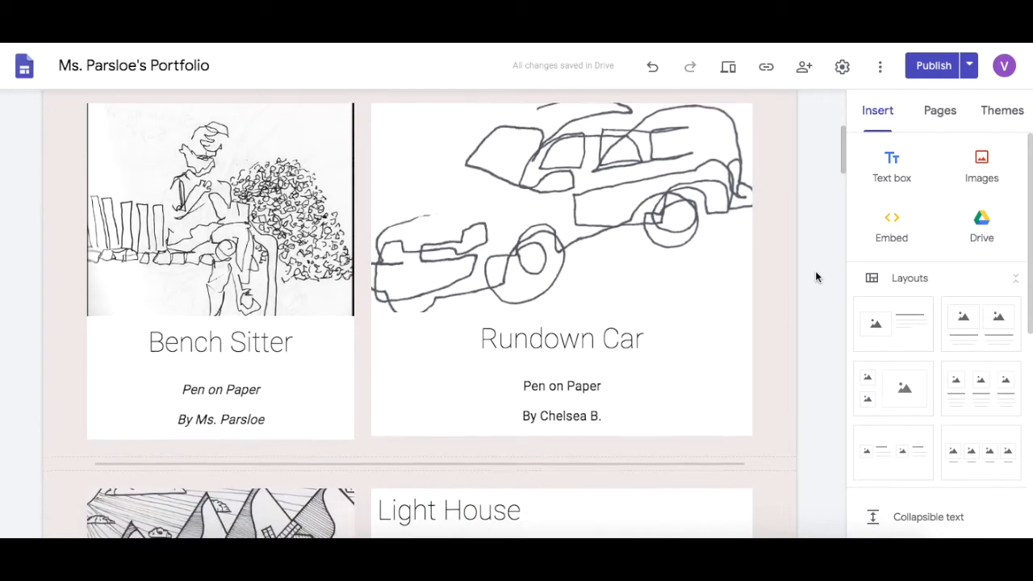
scroll(814, 277, "down", 18)
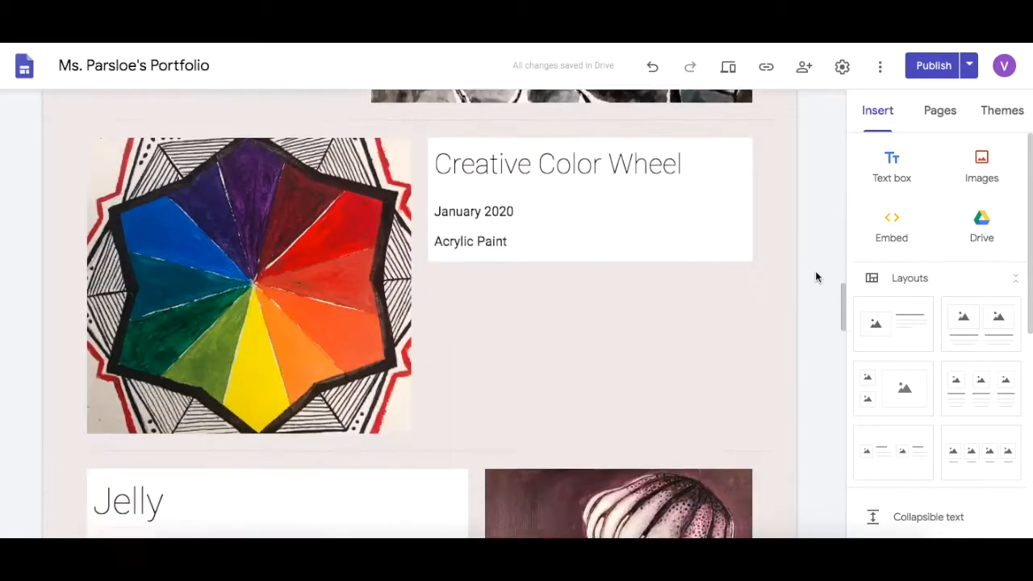
scroll(815, 276, "down", 13)
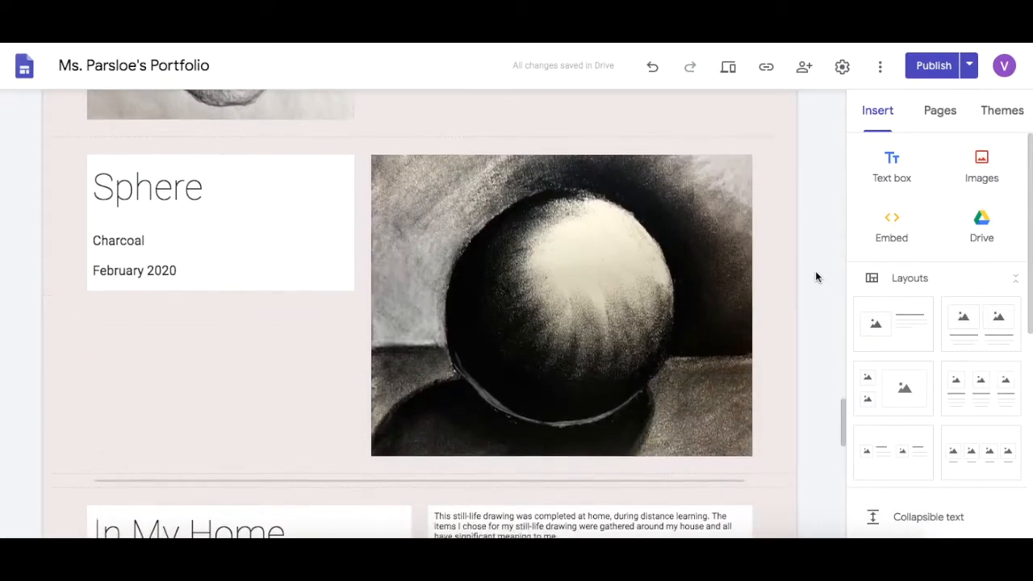
scroll(815, 277, "up", 3)
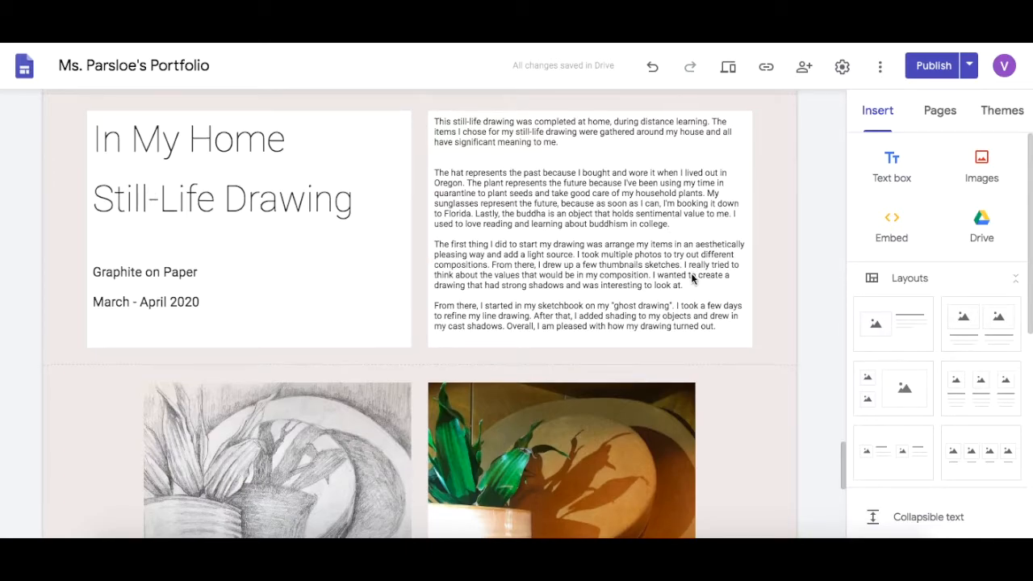
scroll(691, 276, "down", 3)
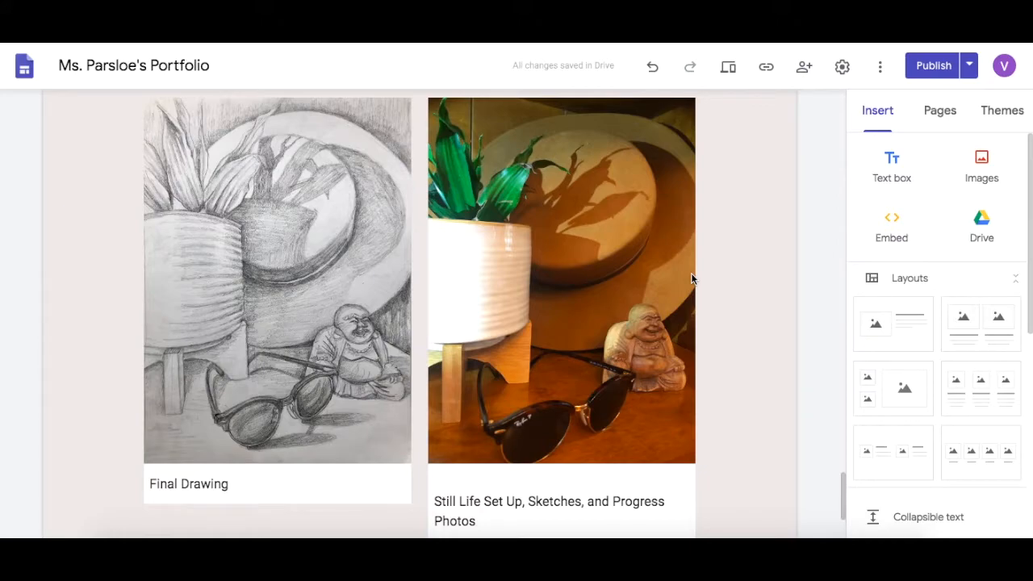
Step: View the published site and examine the In My Home Still-Life Drawing write-up, final drawing and progress photos
left_click(971, 67)
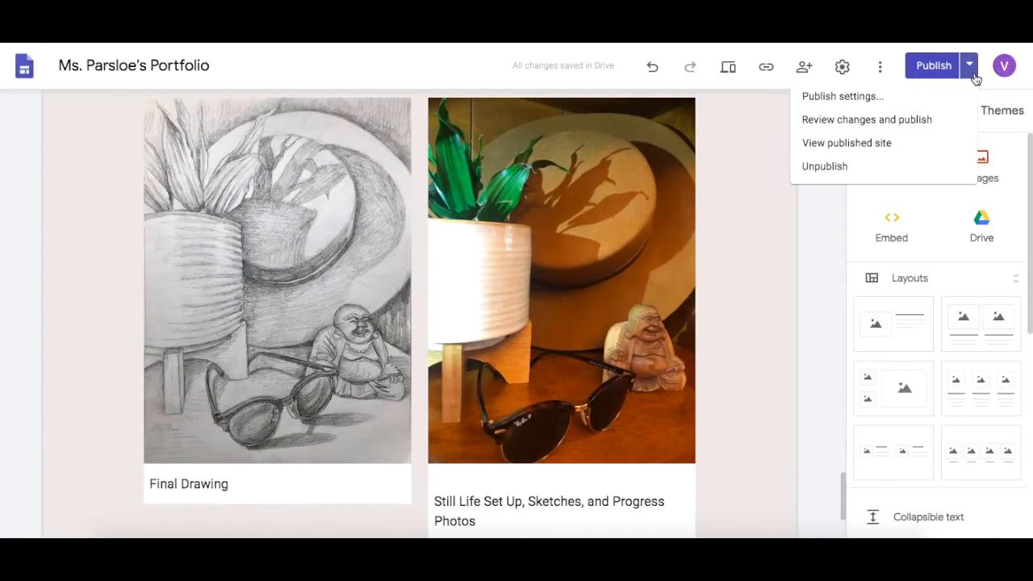
left_click(883, 145)
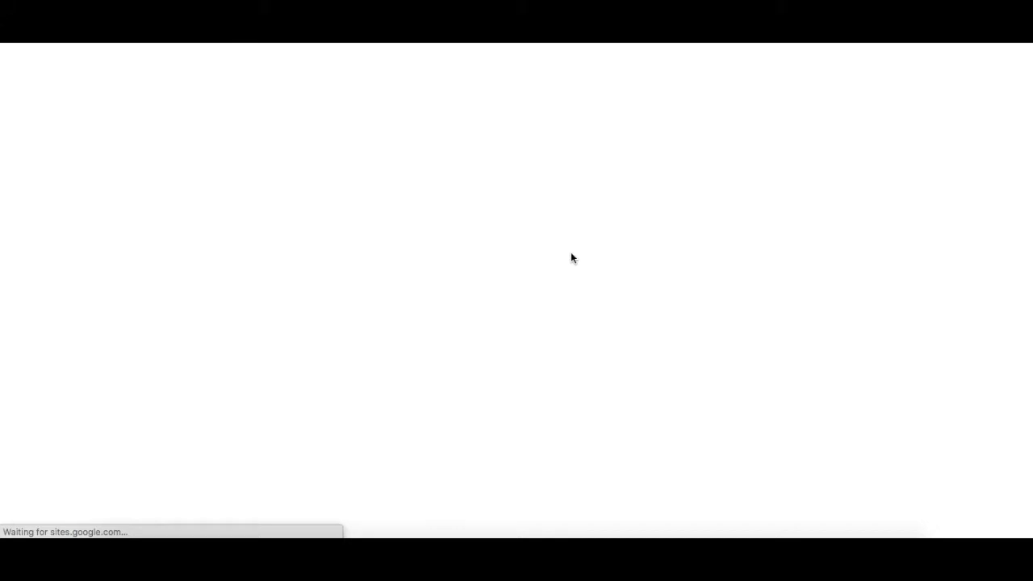
scroll(570, 258, "down", 15)
scroll(571, 259, "up", 5)
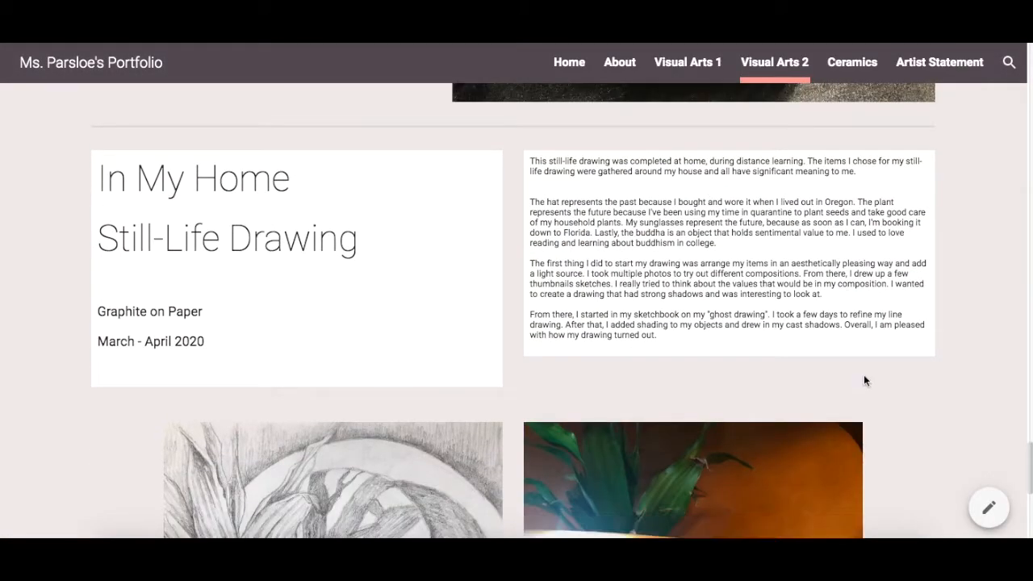
scroll(864, 376, "down", 5)
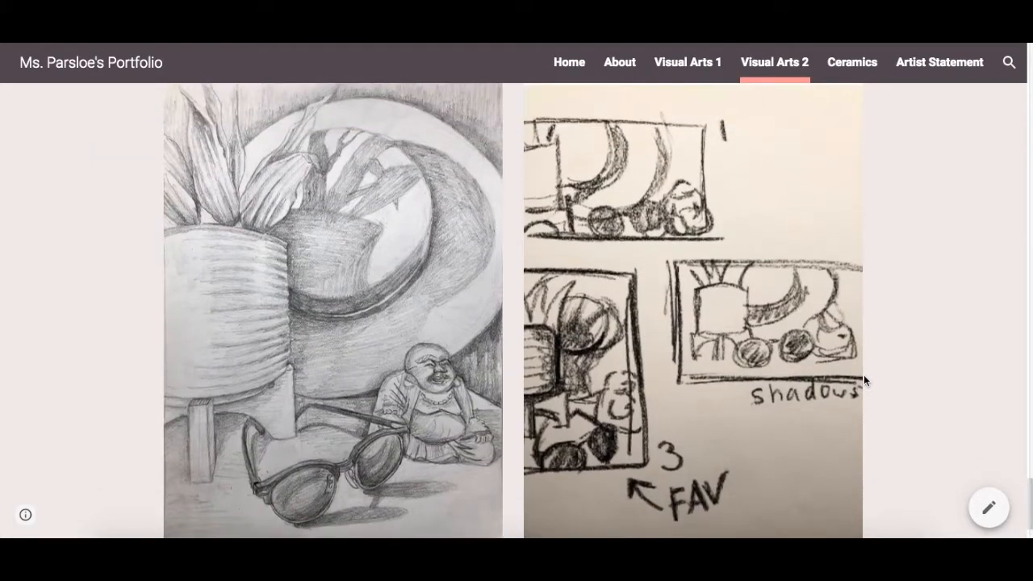
scroll(865, 372, "down", 1)
scroll(896, 393, "up", 2)
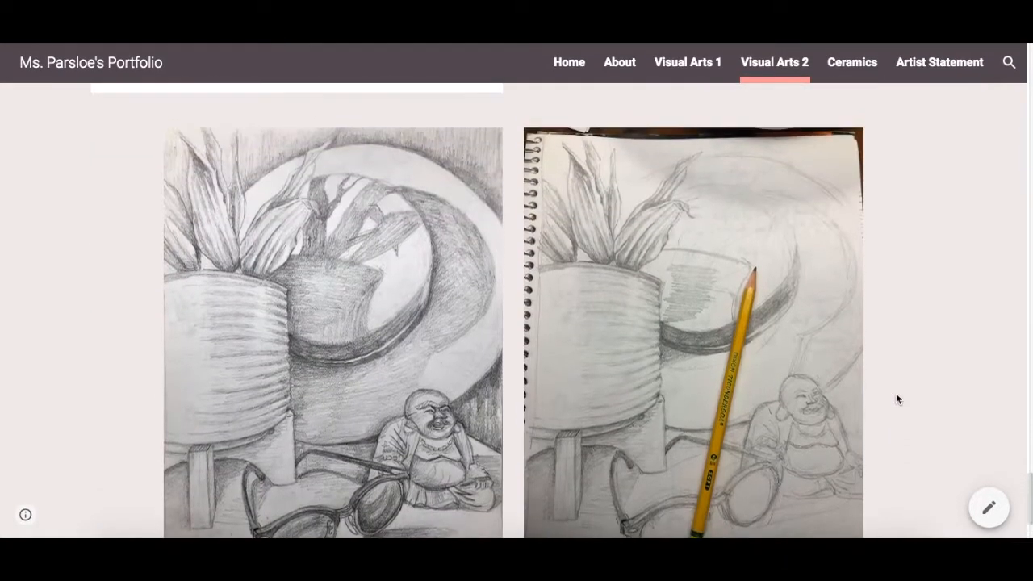
scroll(895, 393, "down", 1)
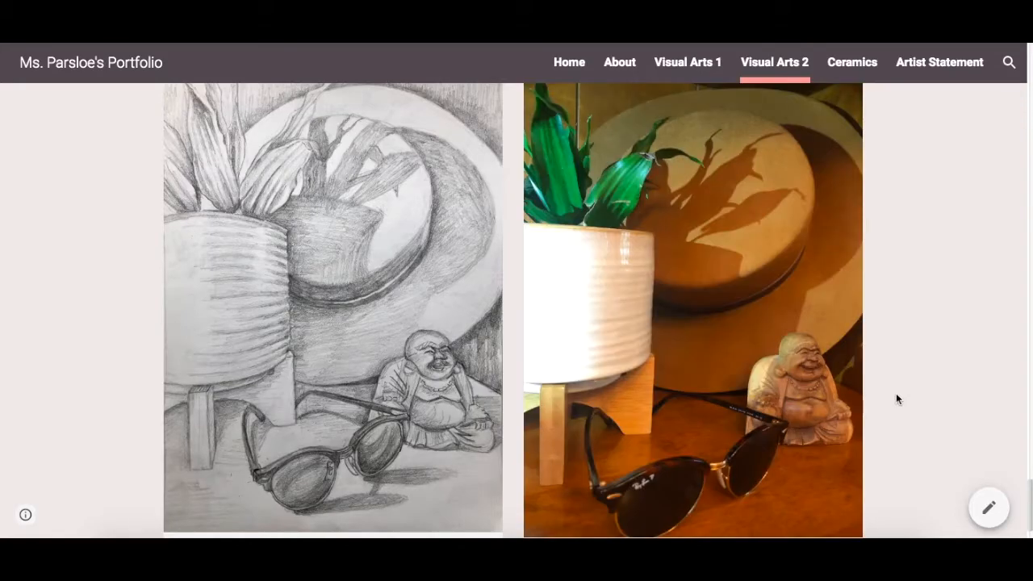
scroll(897, 400, "up", 4)
scroll(898, 411, "up", 15)
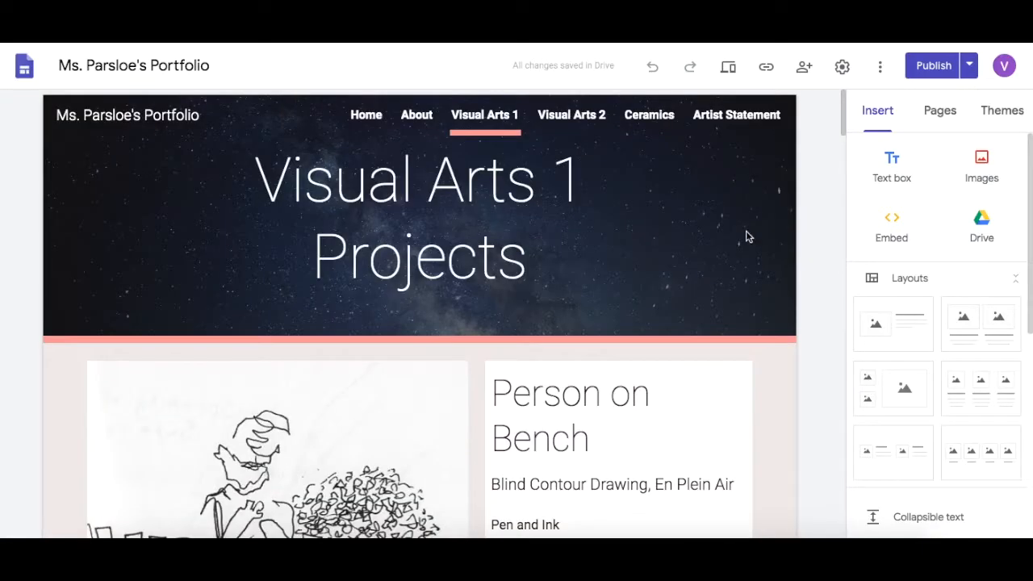
Step: Insert a new text box below the rose artwork at the end of the Visual Arts 1 page
scroll(746, 236, "down", 20)
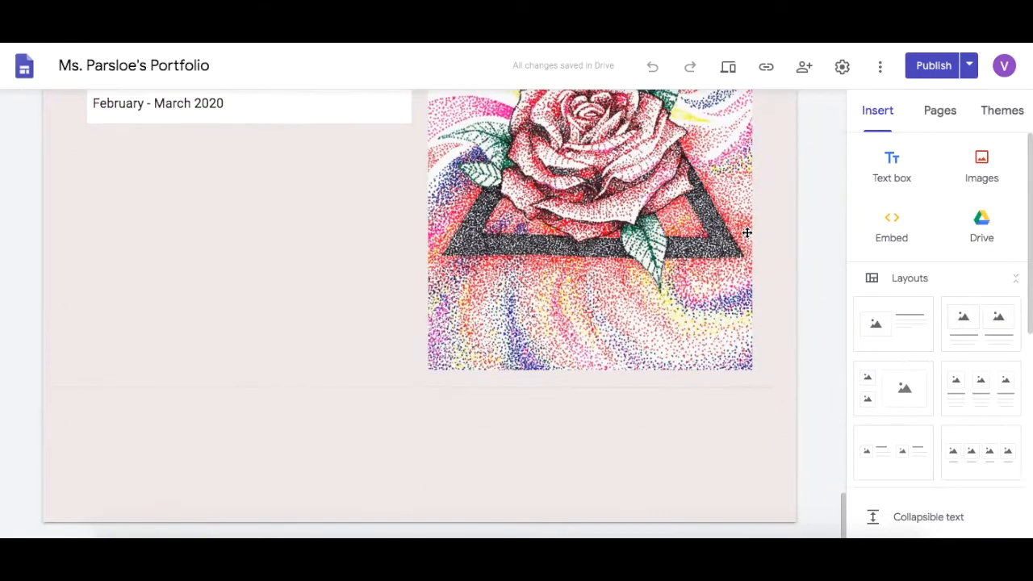
scroll(978, 223, "down", 5)
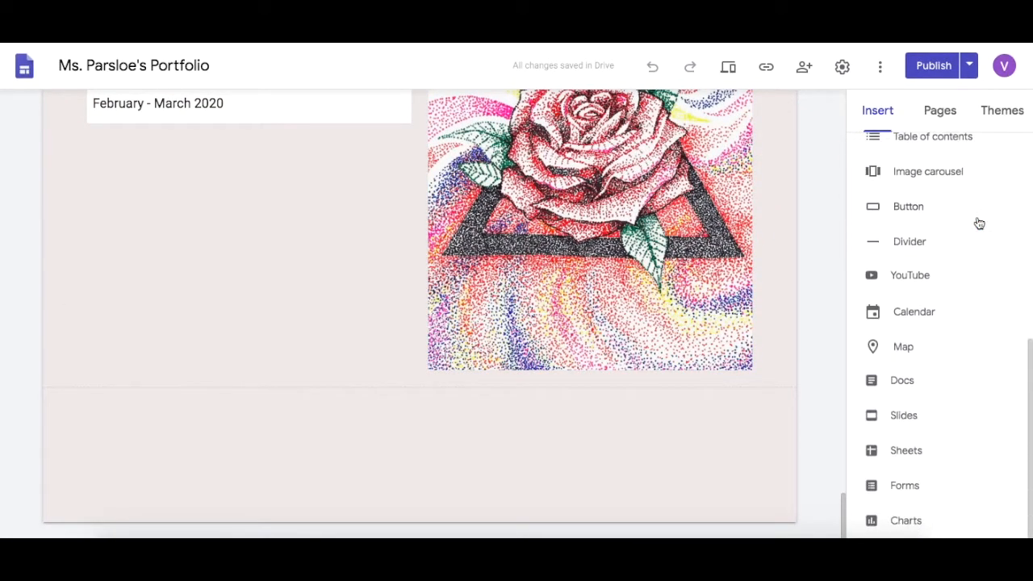
scroll(979, 224, "up", 2)
scroll(978, 223, "up", 5)
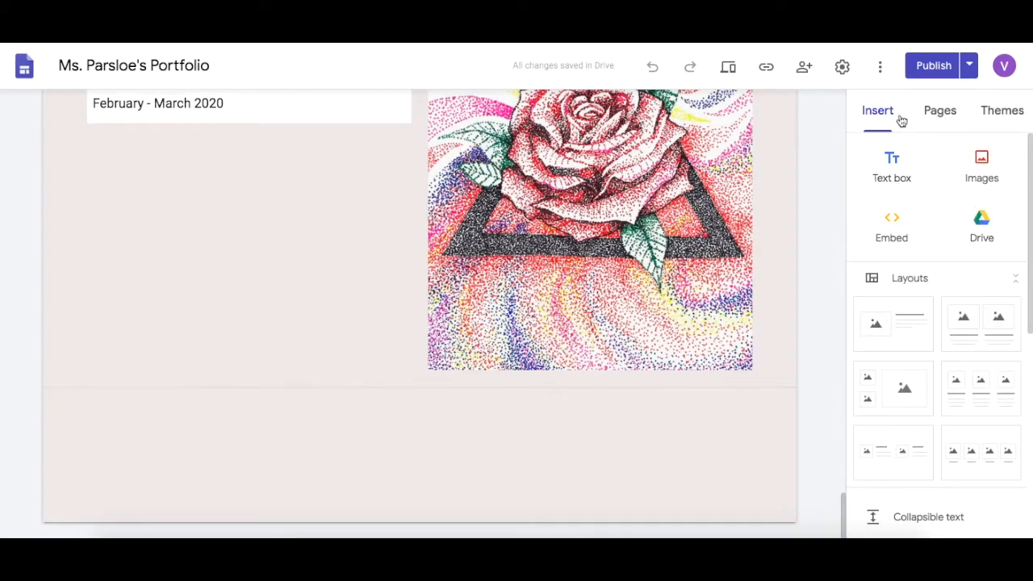
left_click(898, 175)
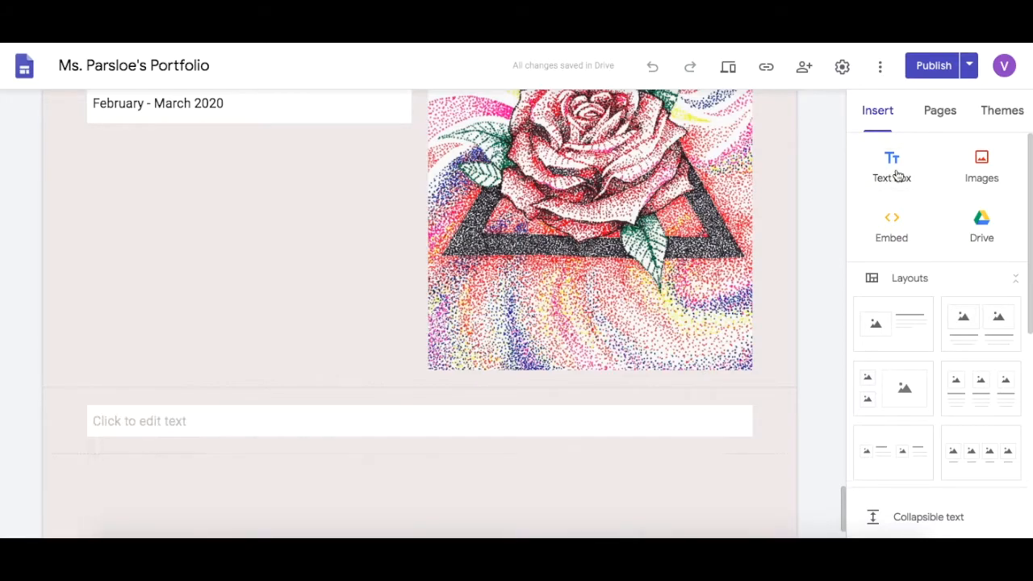
scroll(549, 316, "down", 1)
left_click(285, 353)
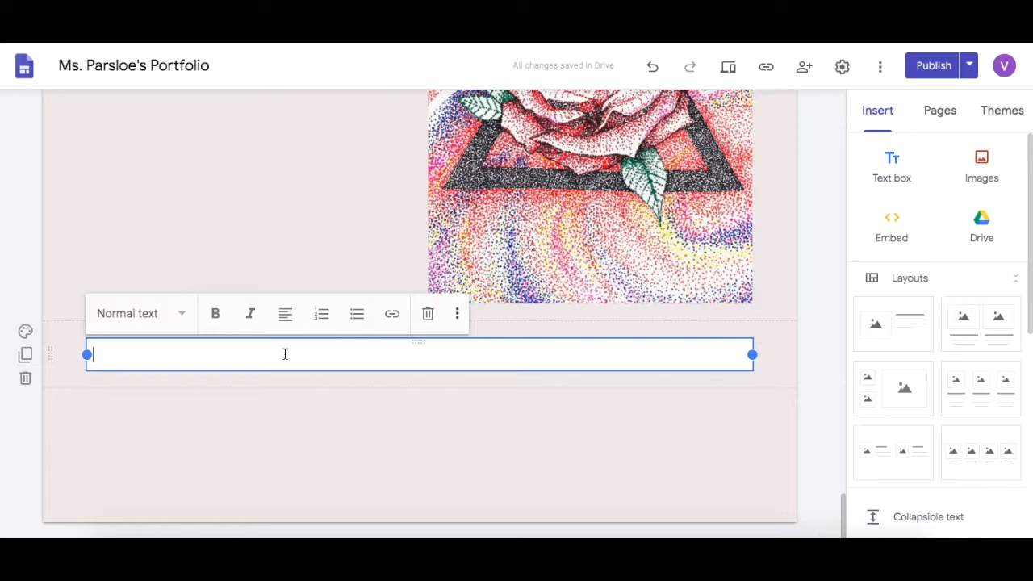
Step: Enter the lines "In My Home Still-Life Drawing", "March - April 2020" and "Graphite on Paper" in the new text box
type("In My")
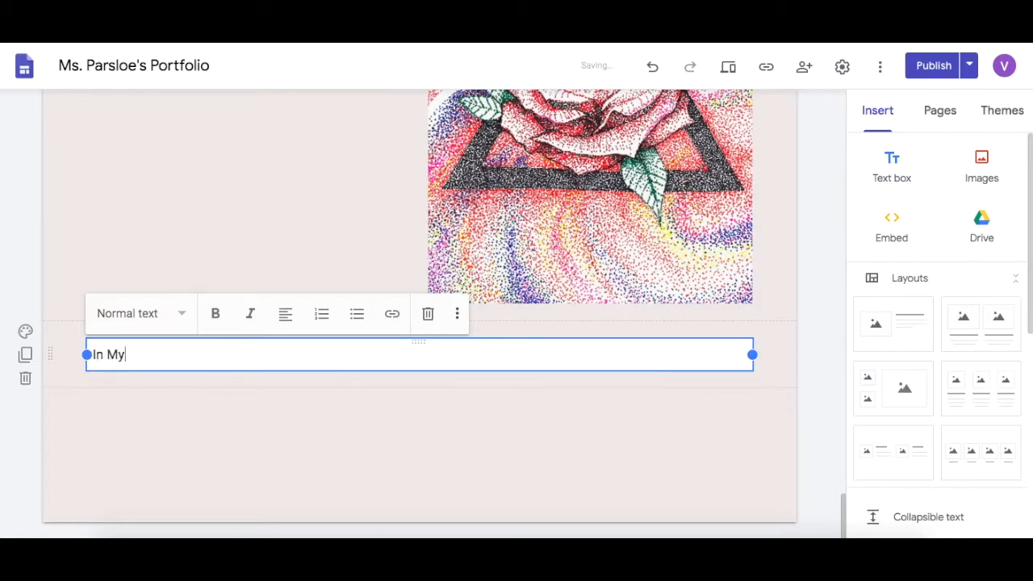
type(" Home Still-Life Dr")
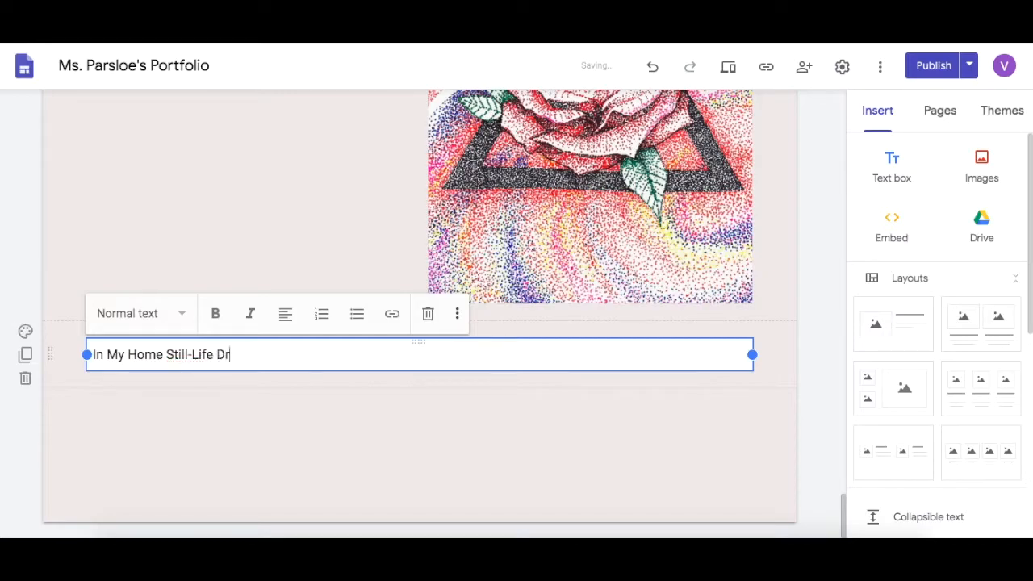
type("awing")
key("Return")
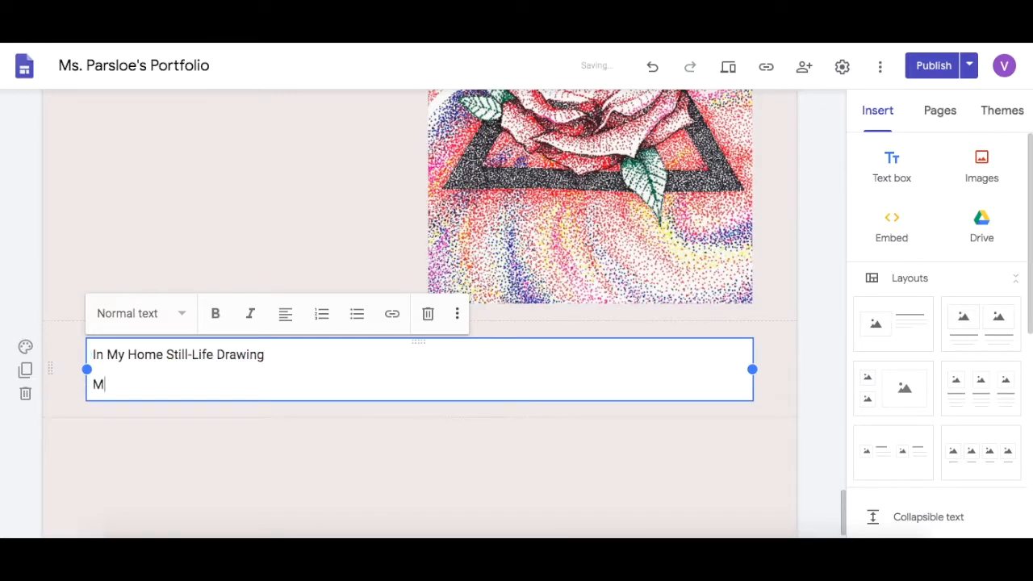
type("March - April 2020")
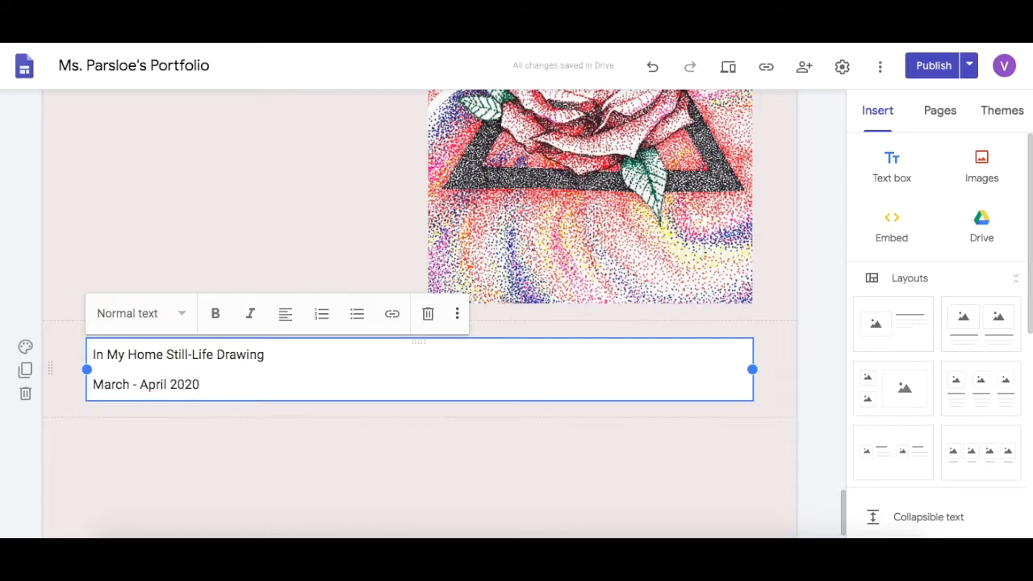
key("Return")
type("Gra")
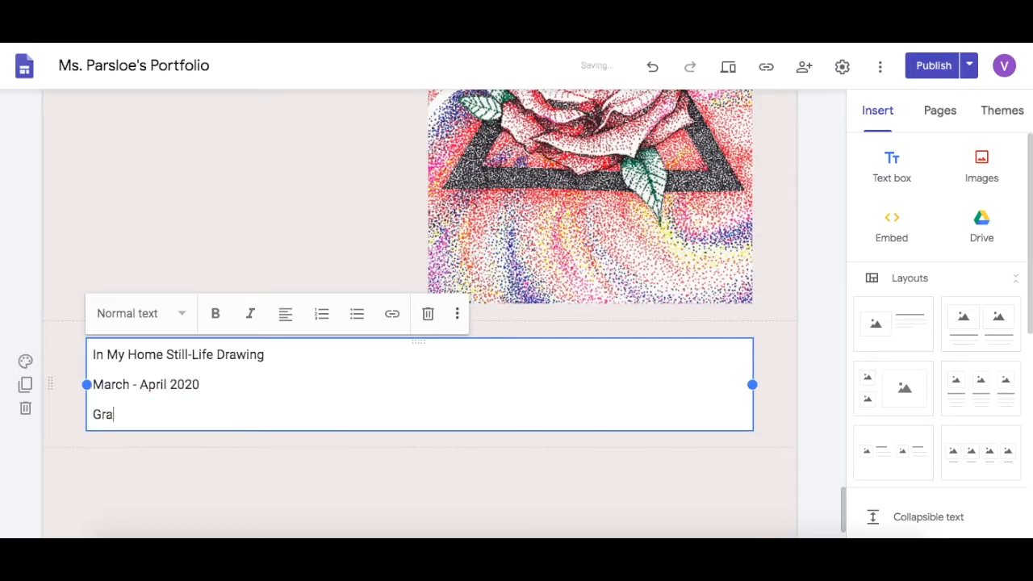
type("phite on Paper")
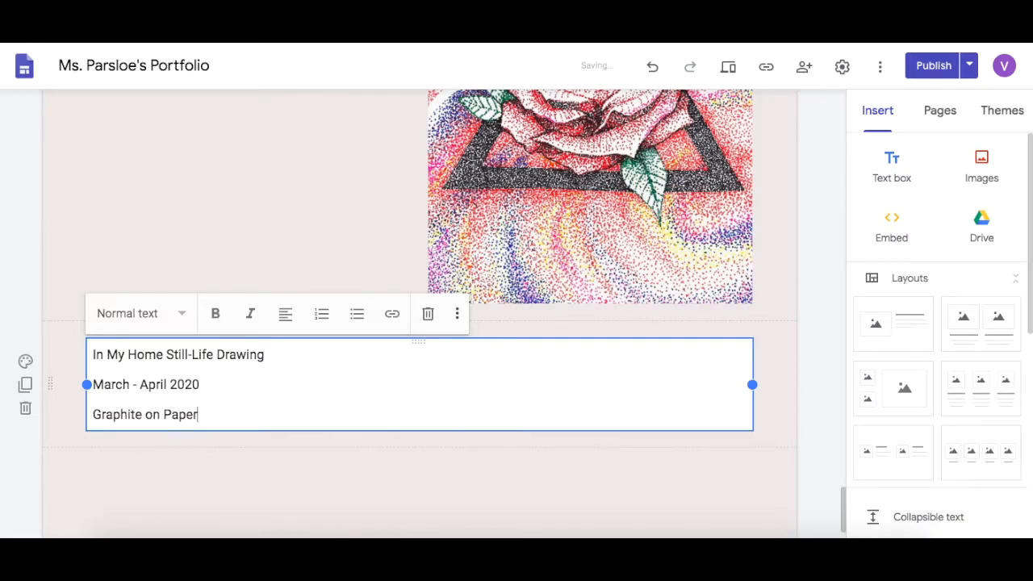
Step: Try the Title style on the "In My Home Still-Life Drawing" line
left_click_drag(275, 355, 90, 355)
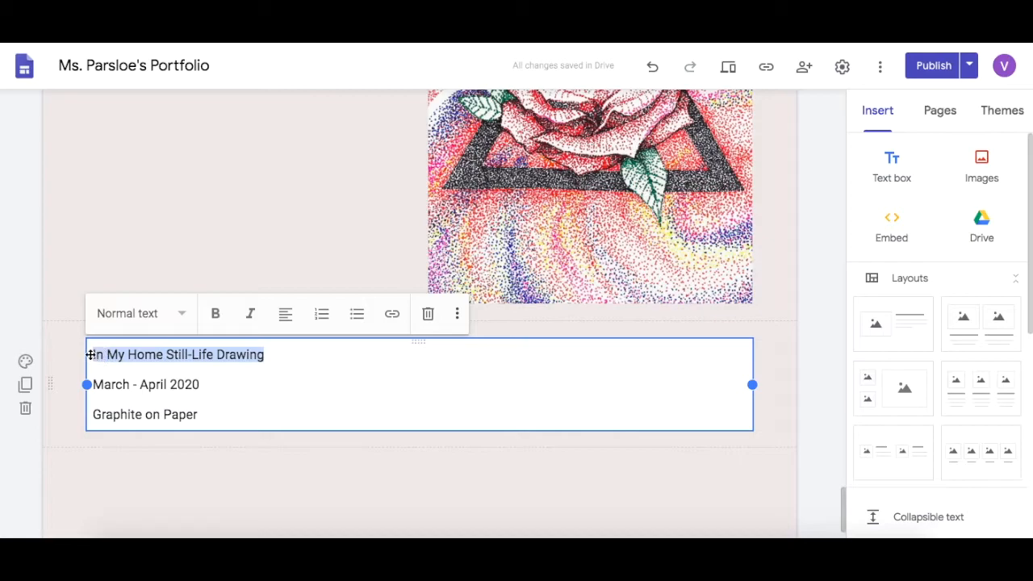
left_click(132, 325)
left_click(131, 349)
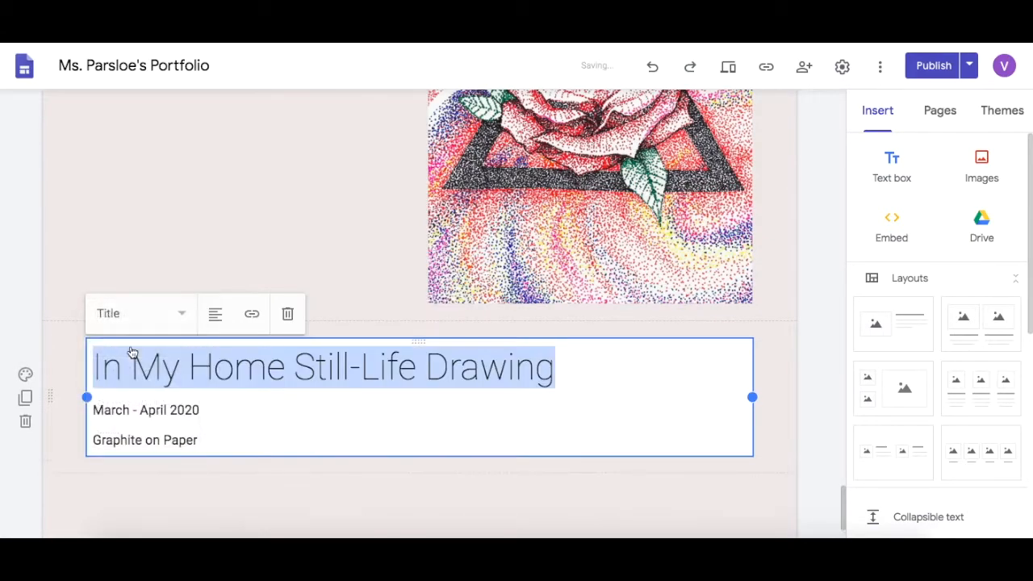
left_click(211, 437)
Step: Apply the Heading style to the "In My Home Still-Life Drawing" line
left_click_drag(565, 368, 88, 345)
left_click(121, 323)
left_click(123, 369)
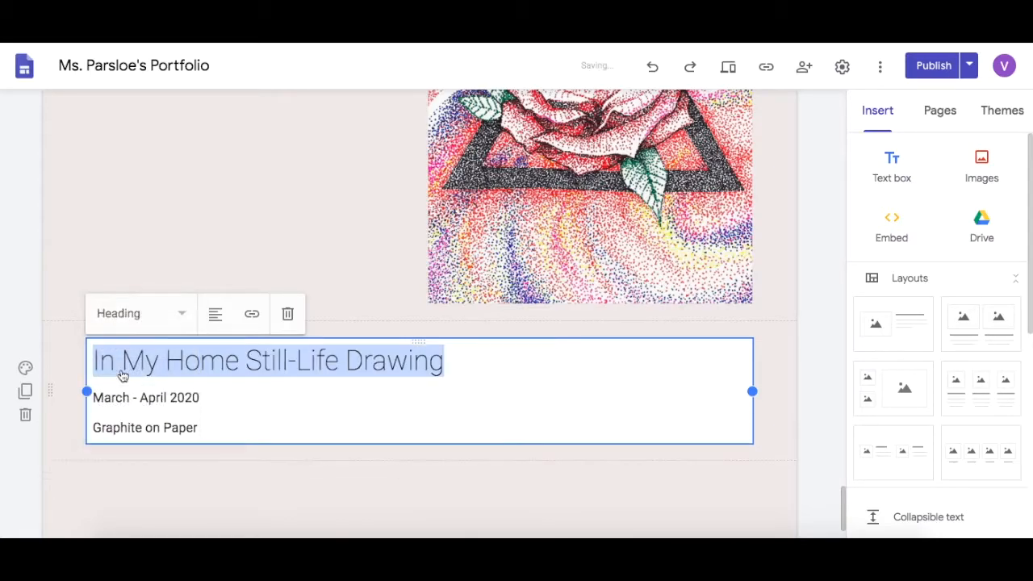
Step: Narrow the text box to less than half the page width and break the heading before "Still-Life Drawing"
left_click(344, 412)
left_click_drag(753, 390, 381, 369)
scroll(770, 366, "down", 3)
left_click(247, 255)
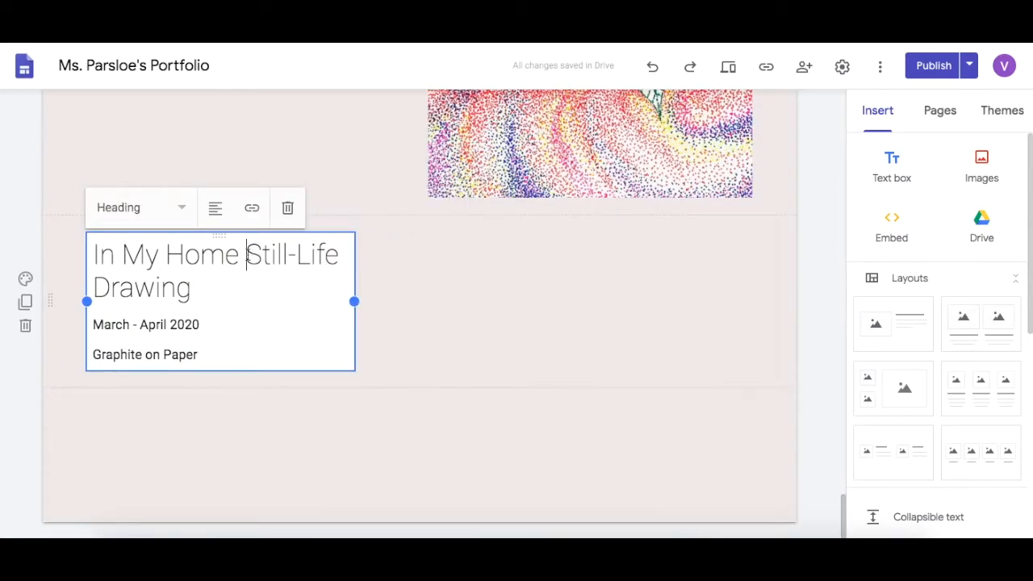
key("Return")
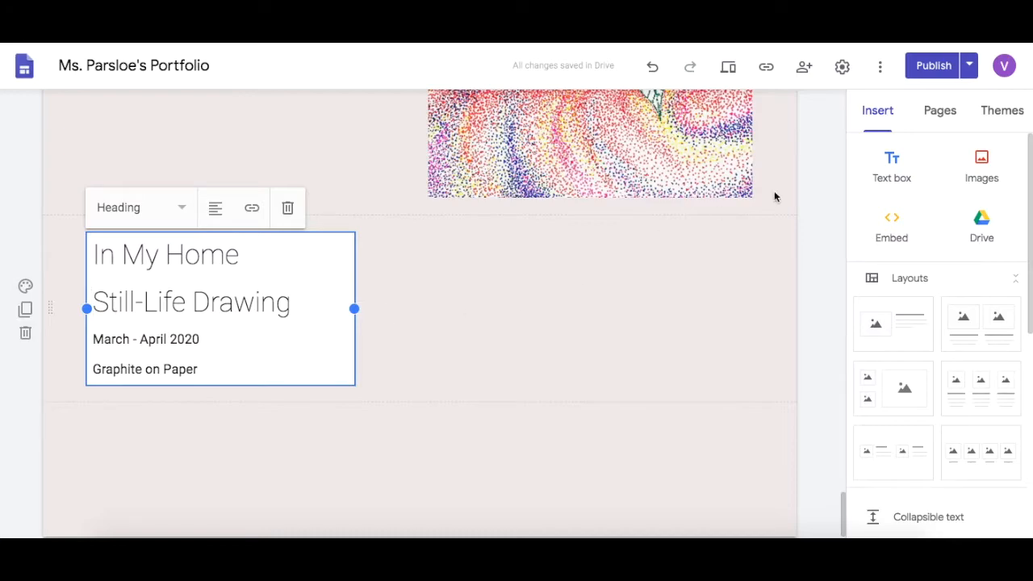
Step: Add a second text box and fit it in the empty space beside the In My Home Still-Life Drawing box
left_click(893, 164)
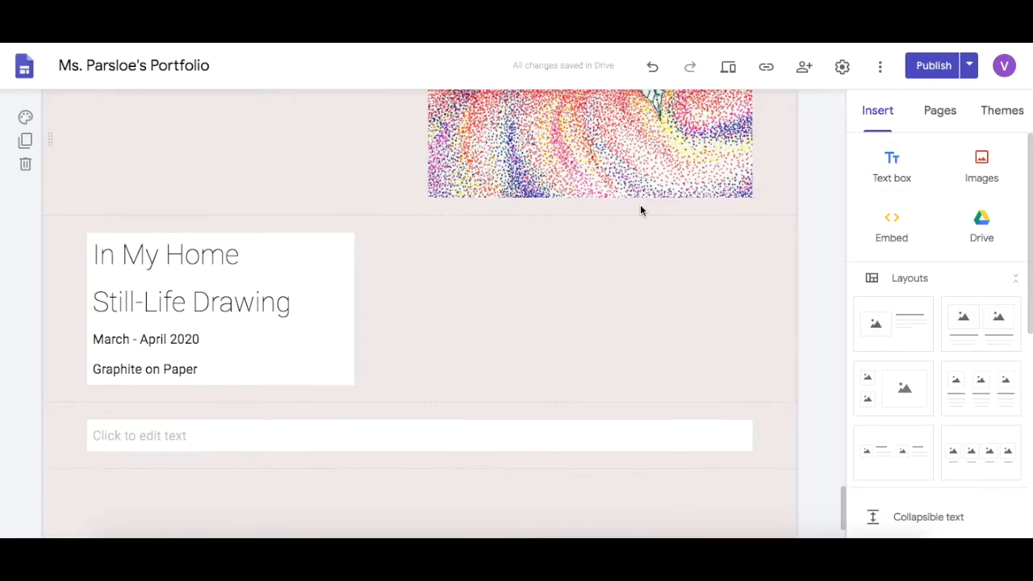
left_click(344, 432)
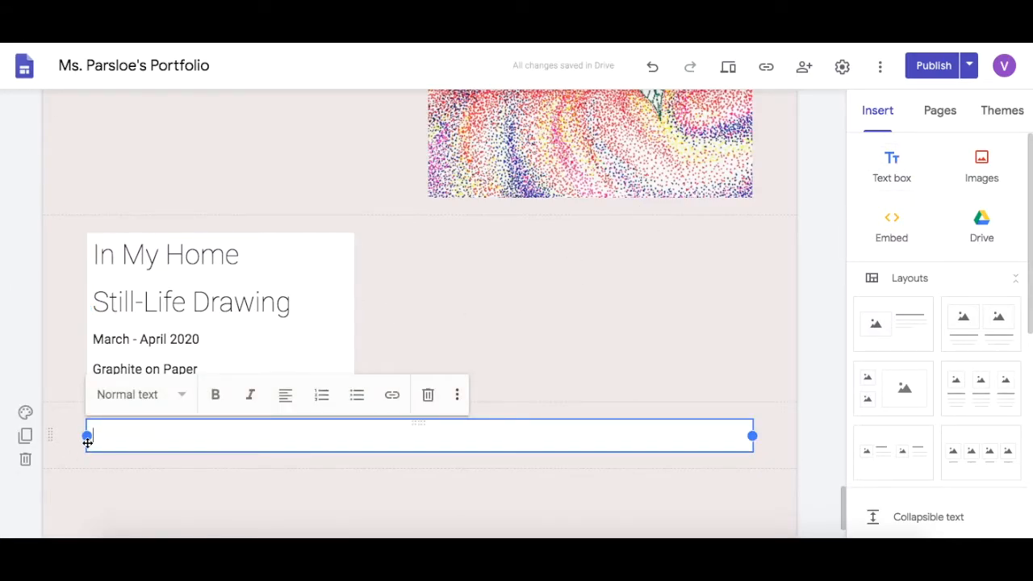
left_click_drag(87, 435, 376, 439)
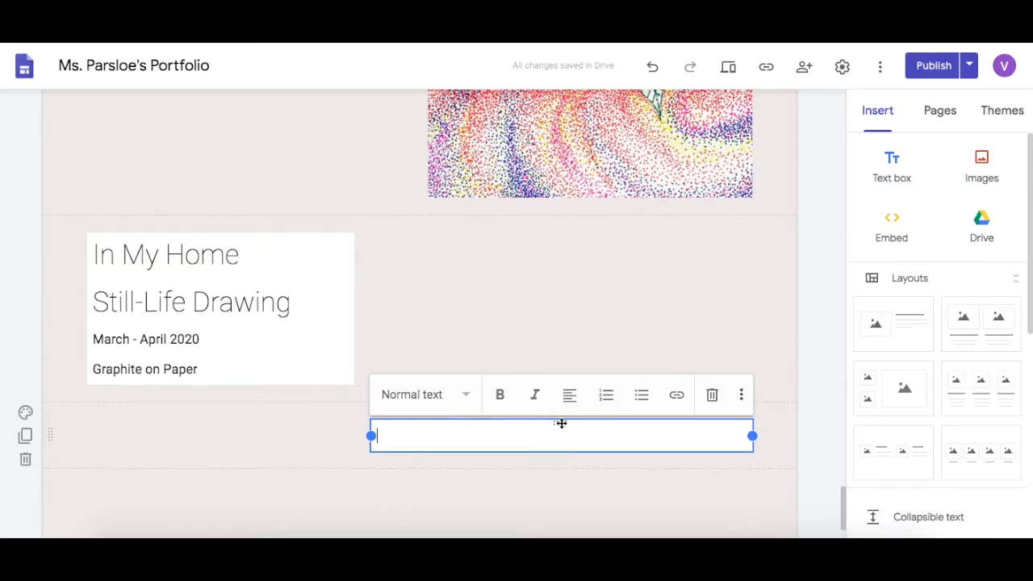
left_click_drag(561, 423, 565, 307)
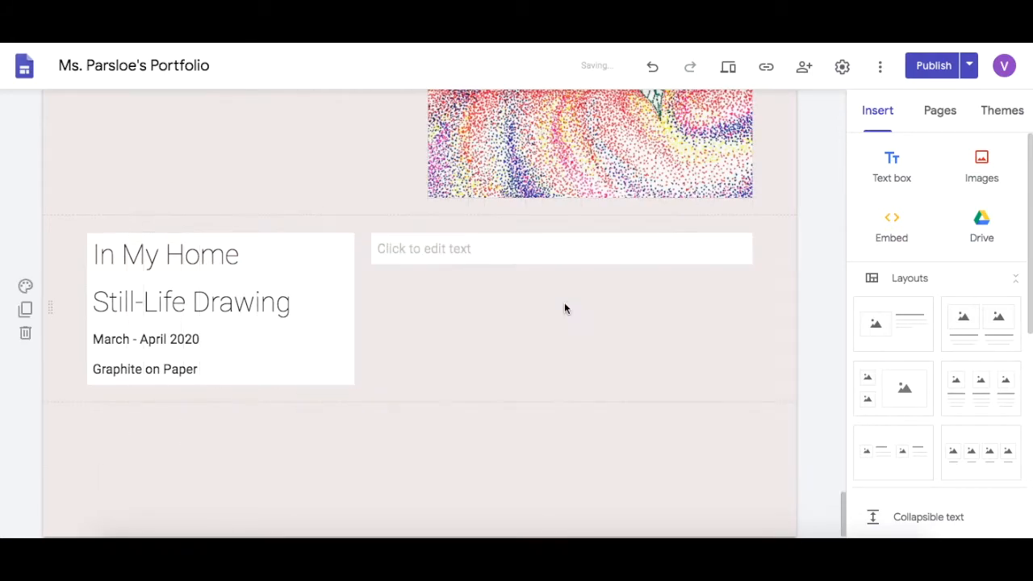
Step: Copy the full description text from the existing In My Home Still-Life Drawing section and paste it into the new empty text box
left_click(508, 255)
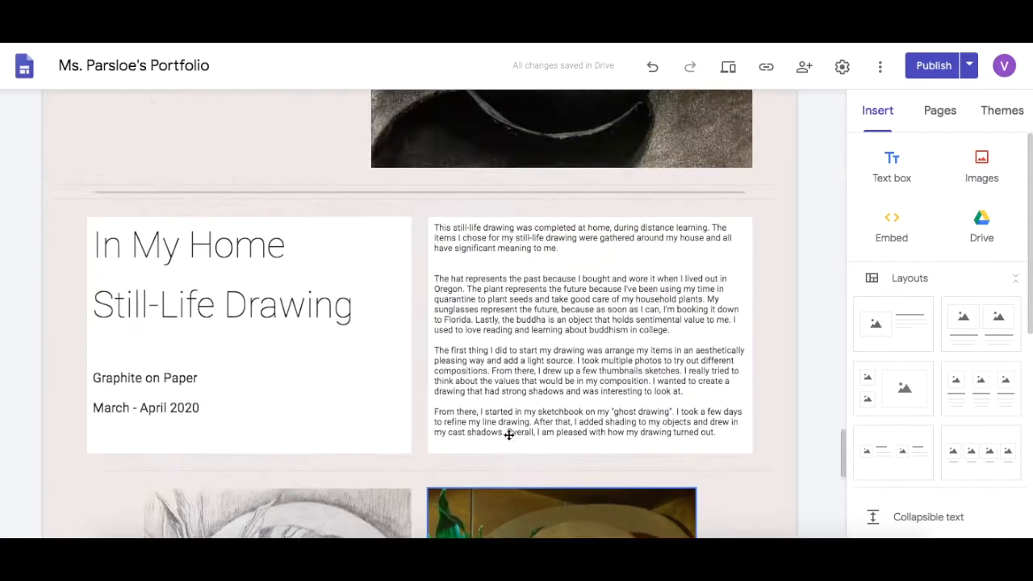
left_click(713, 443)
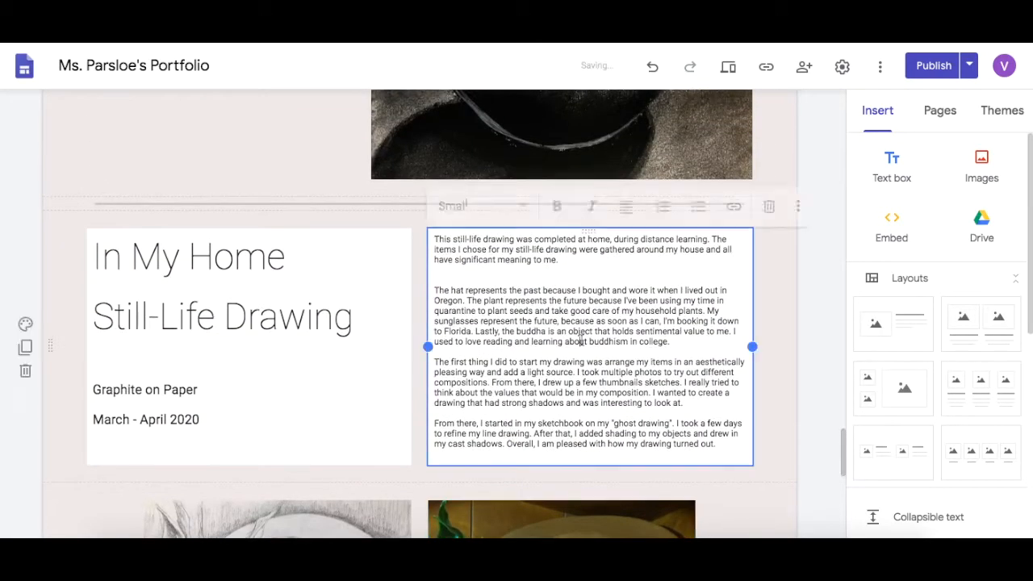
left_click_drag(717, 443, 433, 239)
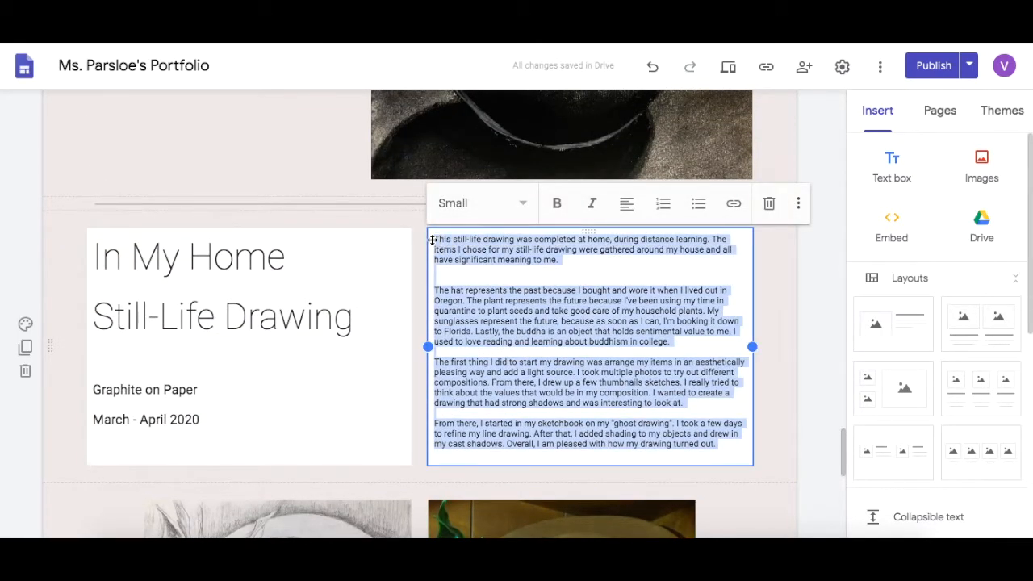
right_click(474, 248)
left_click(496, 302)
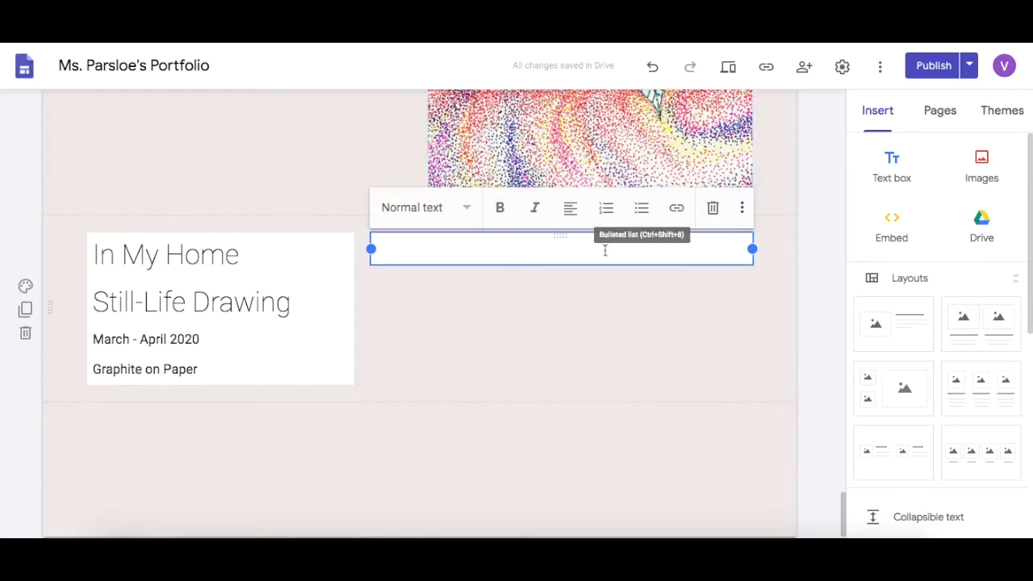
right_click(607, 251)
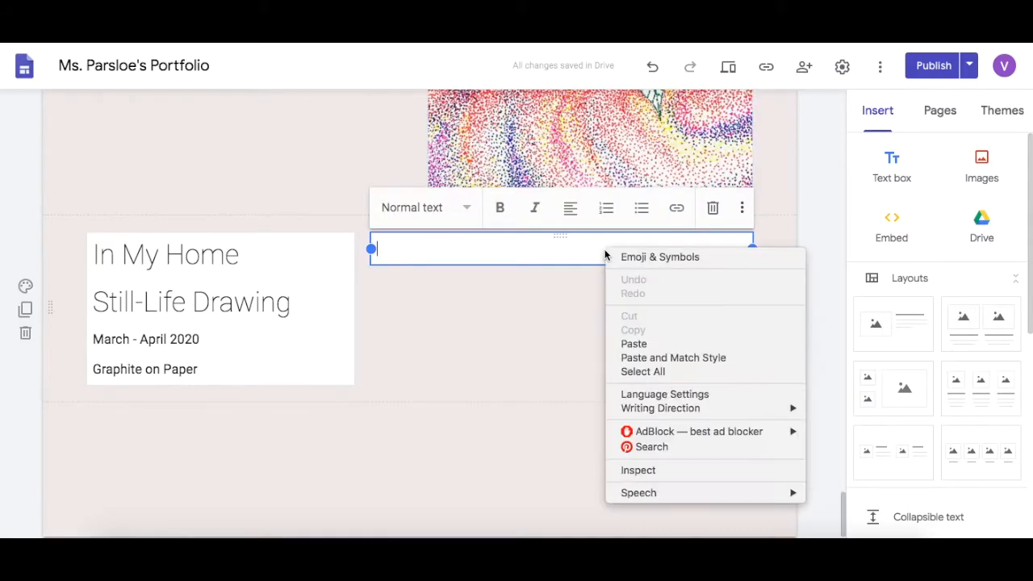
left_click(666, 347)
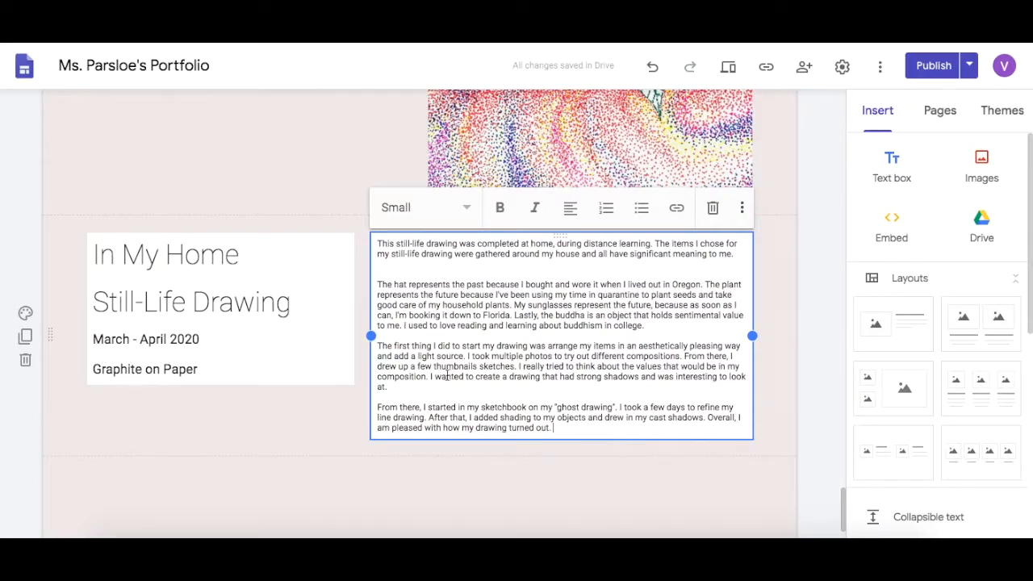
Step: Add a blank line between the heading and the date, and one below Graphite on Paper, to match the description box's height
left_click(280, 338)
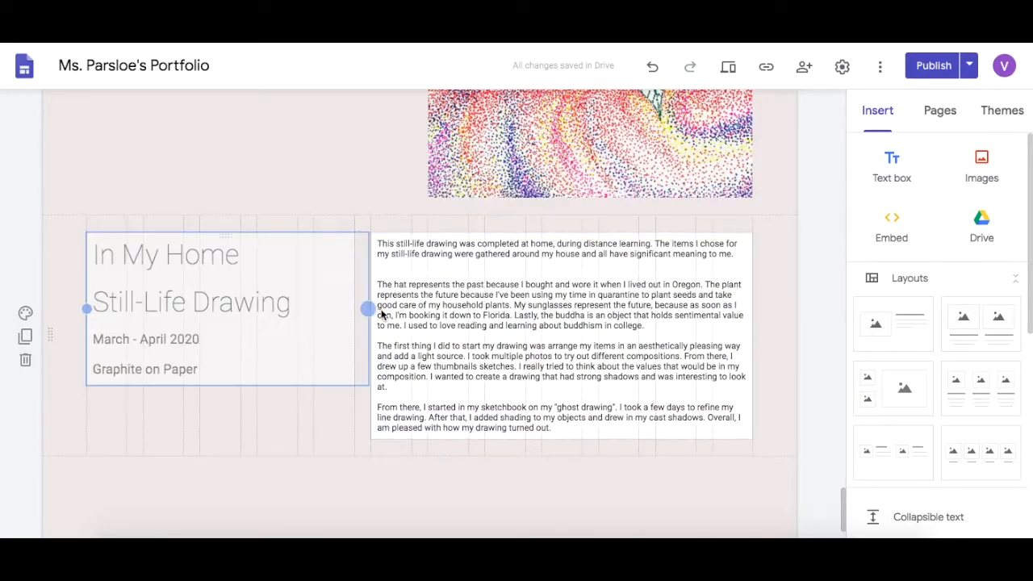
key("Return")
key("Return")
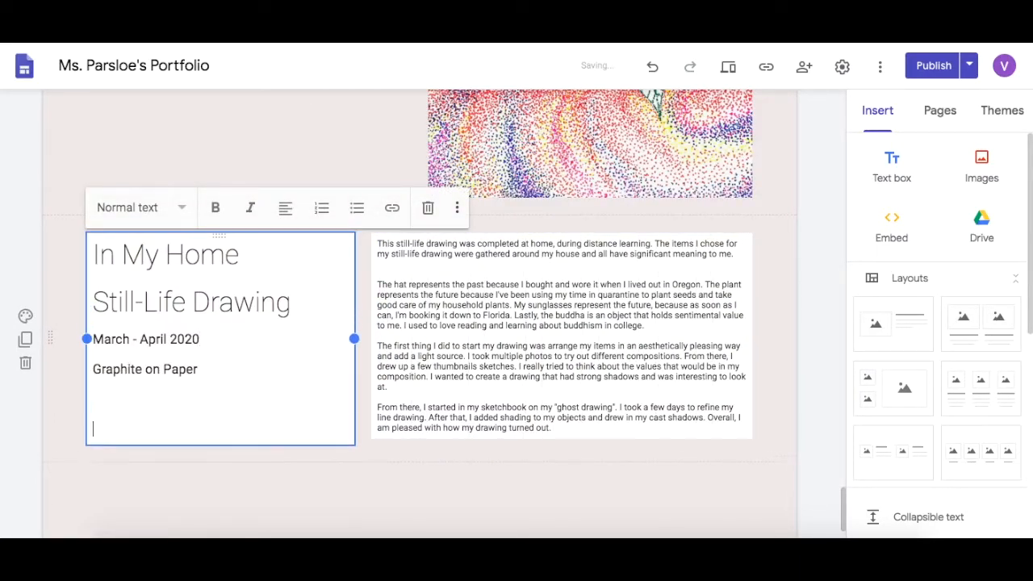
left_click(306, 313)
key("Return")
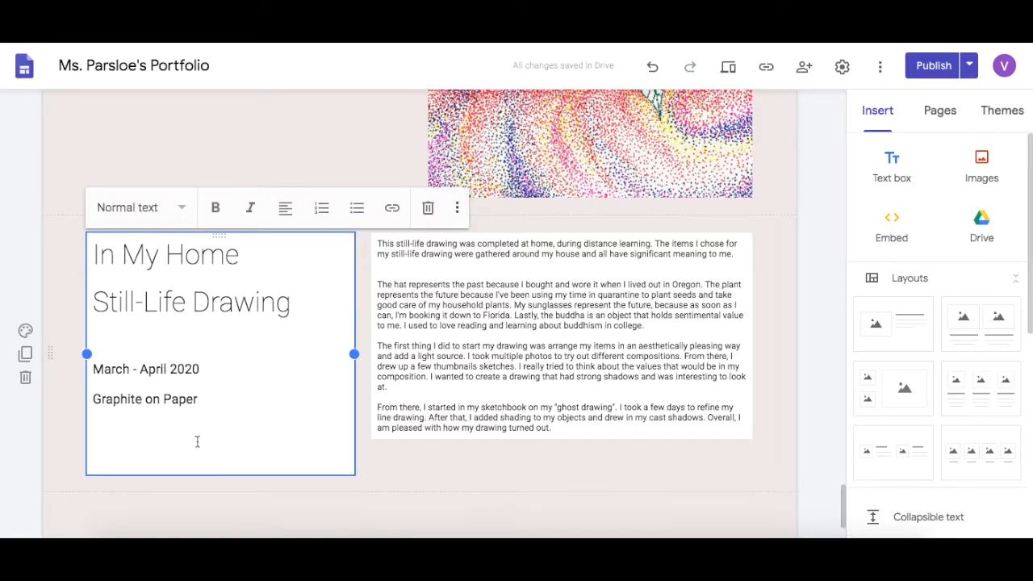
left_click(197, 441)
key("BackSpace")
left_click(799, 411)
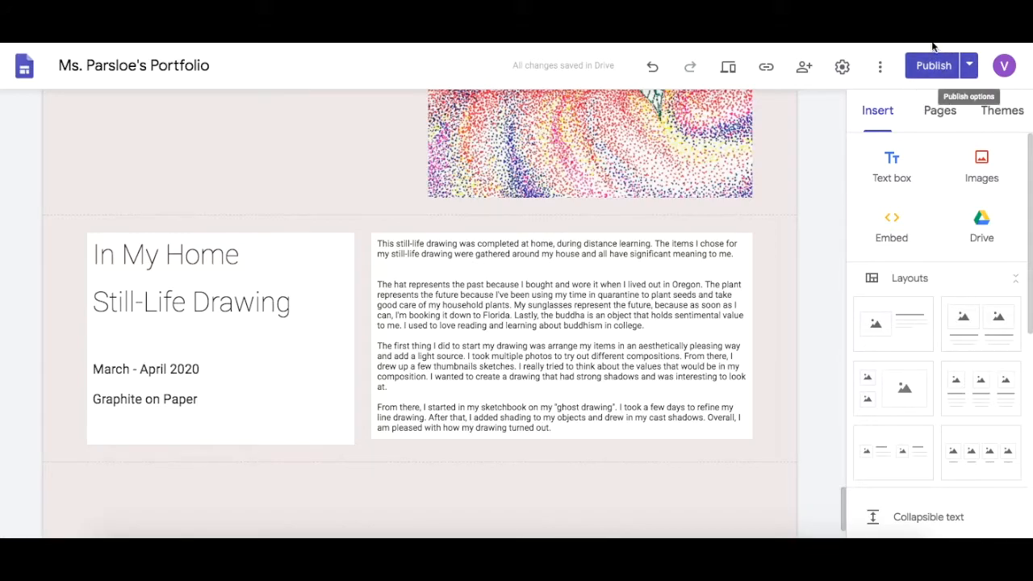
Step: Review and publish the Visual Arts 1 page changes
left_click(928, 66)
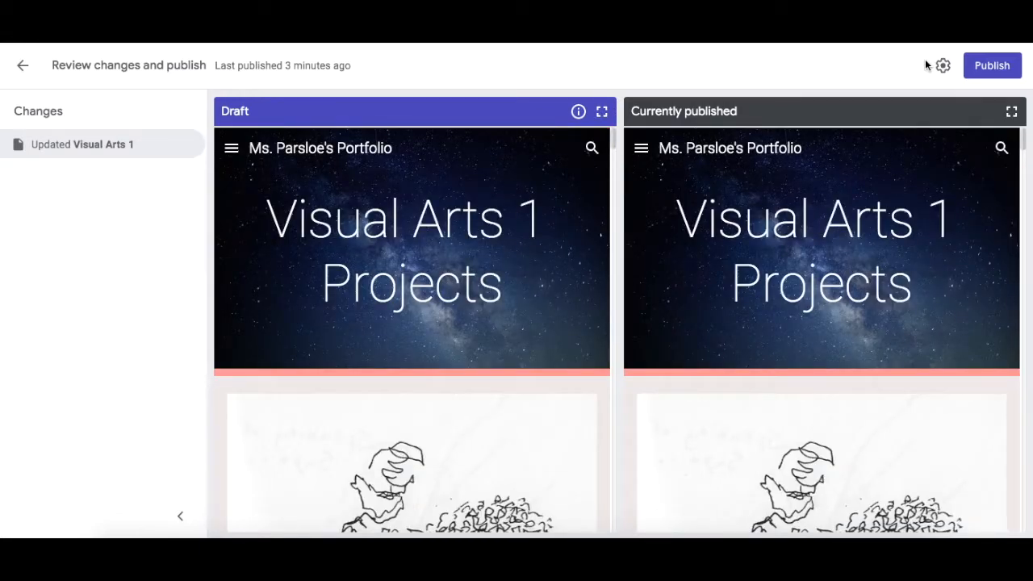
left_click(1001, 66)
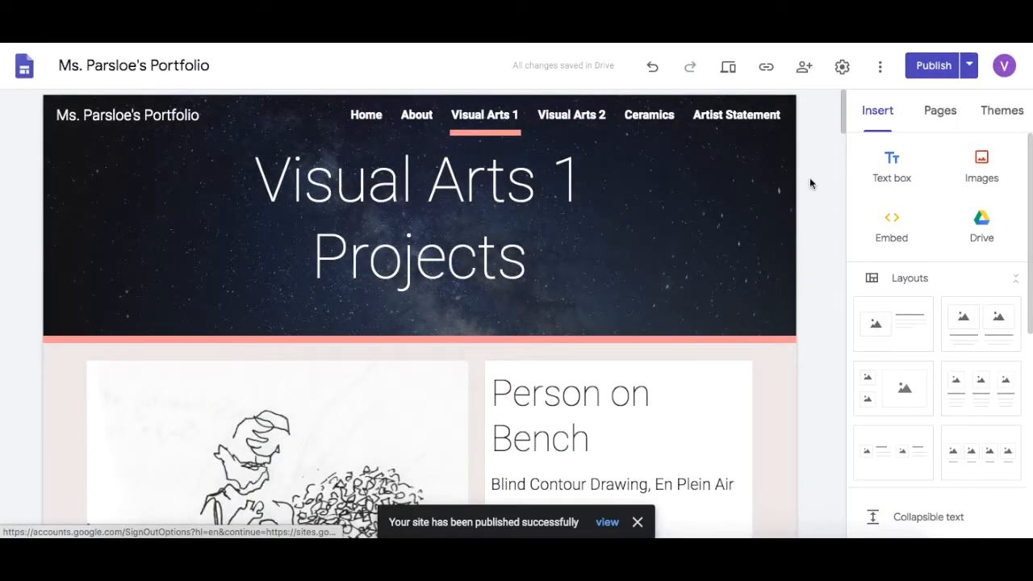
scroll(810, 183, "down", 15)
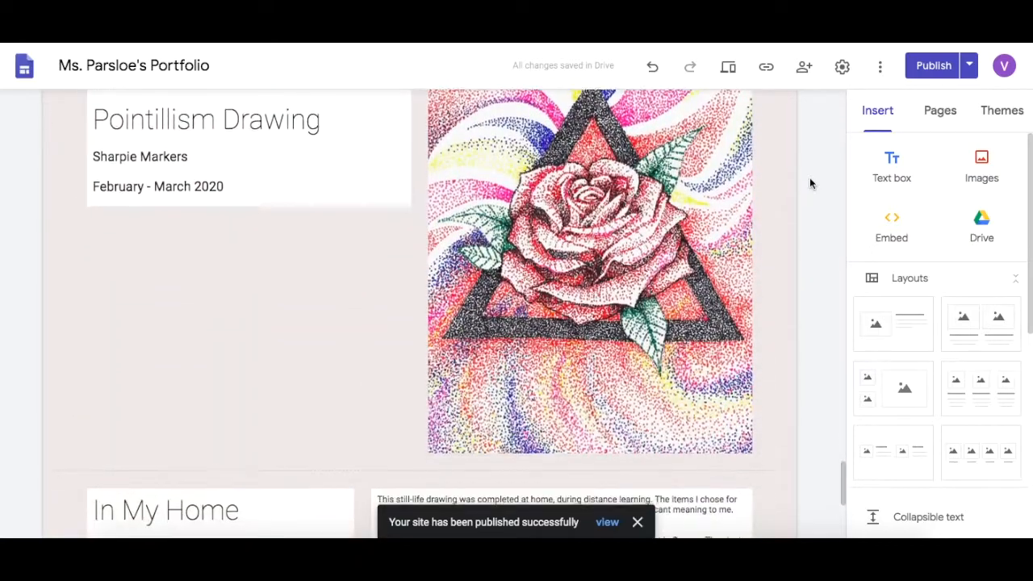
scroll(810, 183, "down", 5)
Step: Open the published site and check how the In My Home Still-Life Drawing section looks on the Visual Arts 1 page
left_click(969, 65)
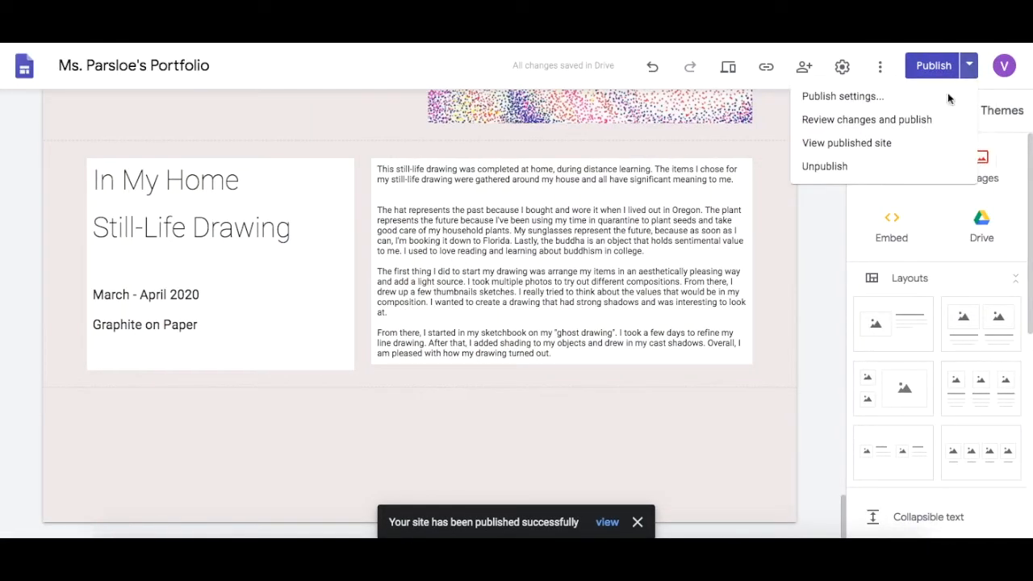
left_click(896, 142)
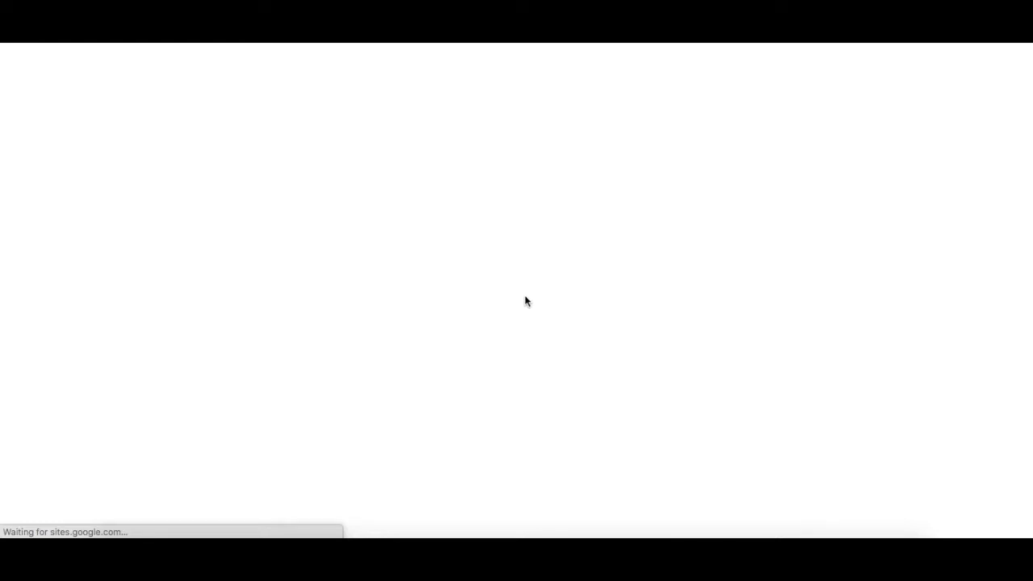
scroll(525, 301, "down", 15)
scroll(525, 301, "down", 15)
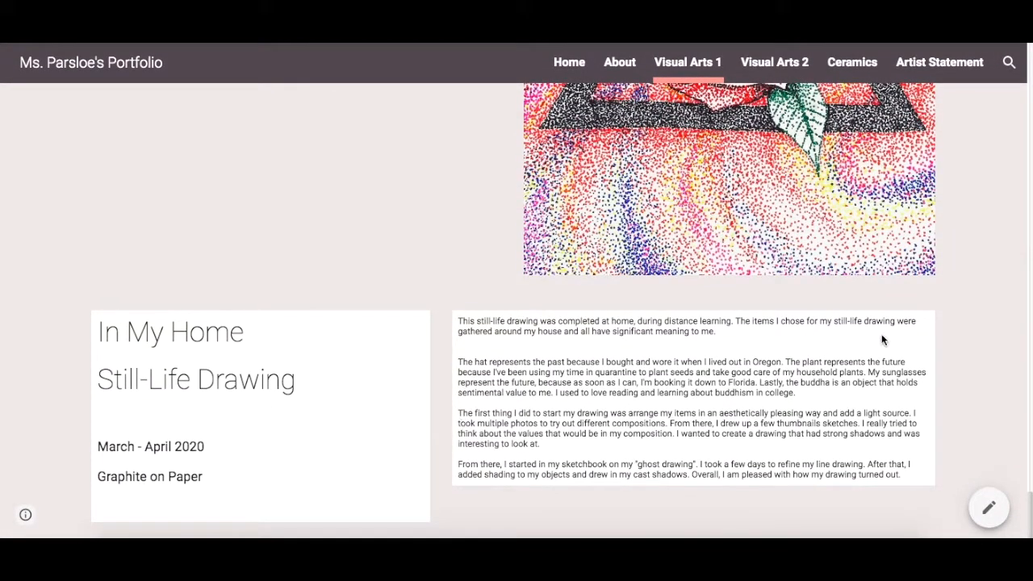
scroll(921, 209, "up", 15)
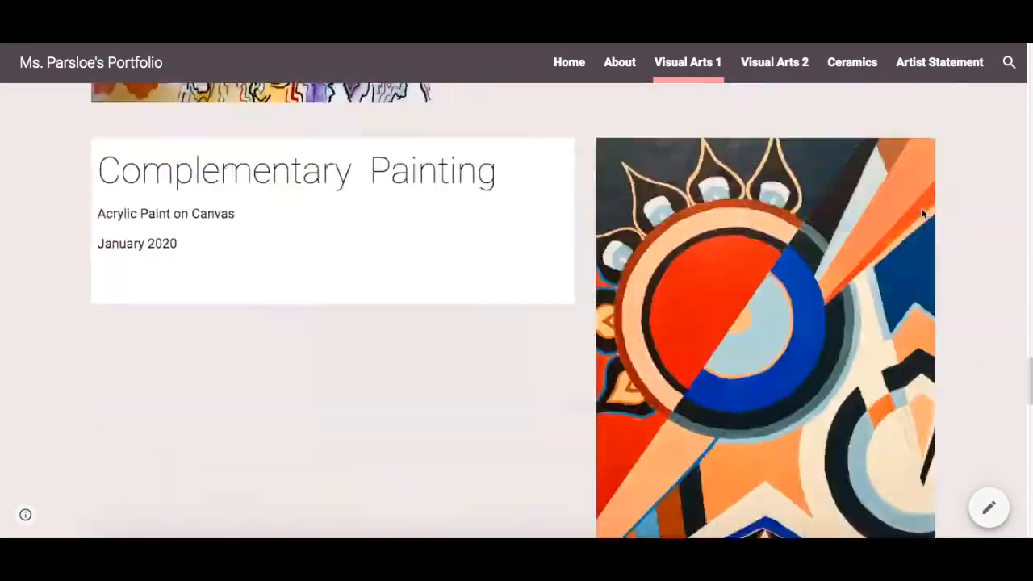
scroll(922, 209, "down", 15)
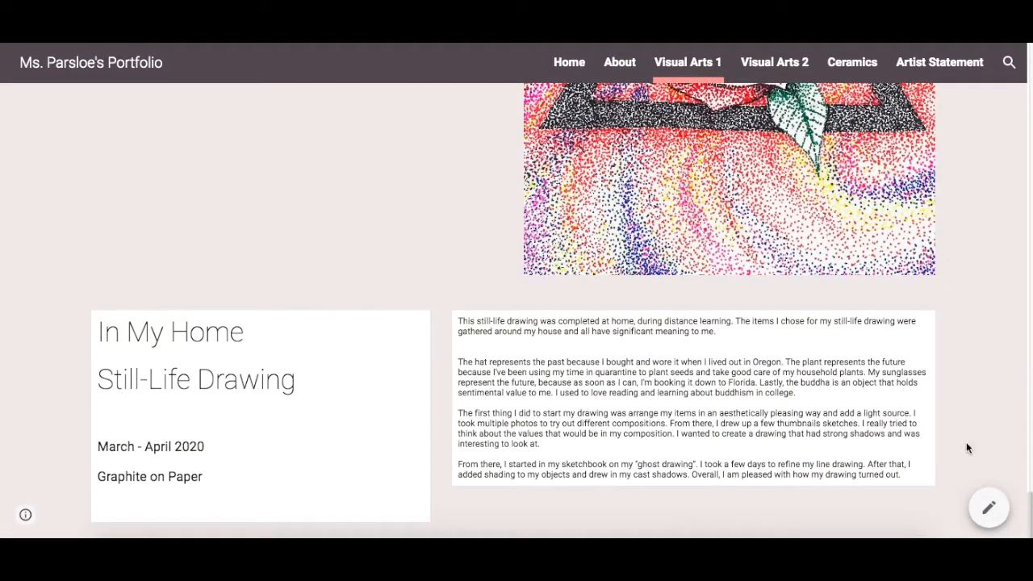
Step: Return to the site editor and upload the graphite still-life drawing image below the In My Home section
left_click(988, 506)
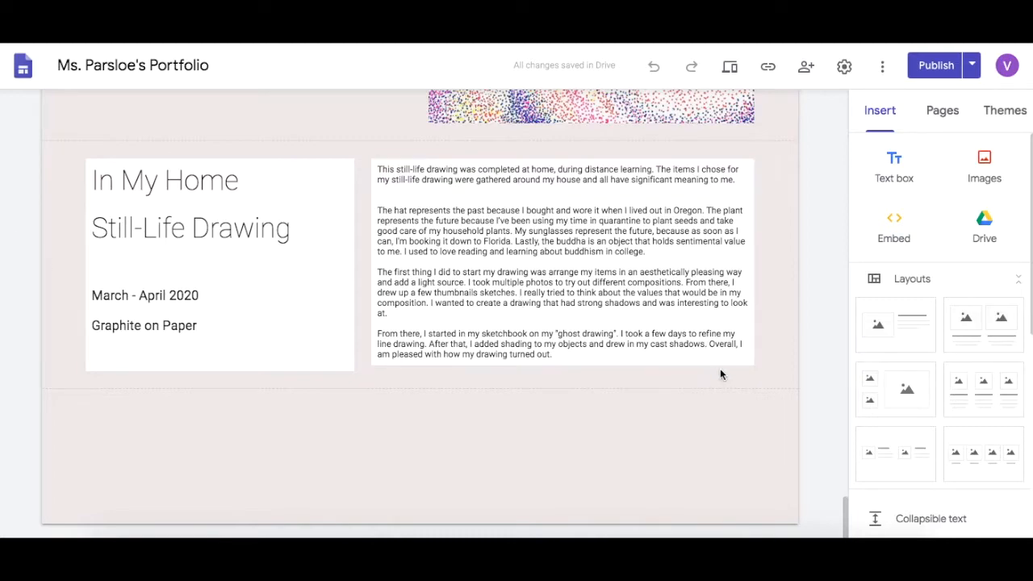
left_click(984, 173)
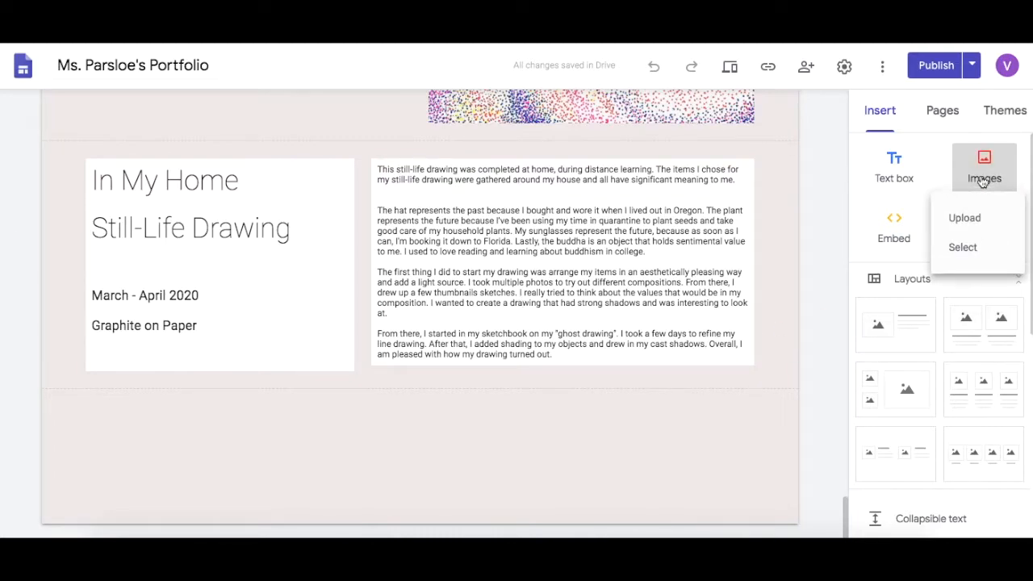
left_click(972, 220)
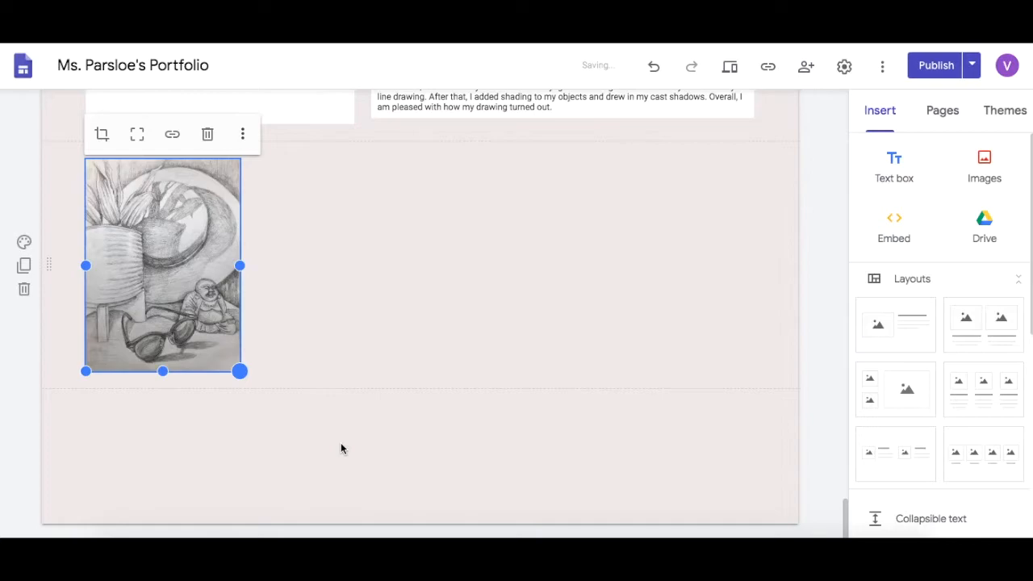
Step: Enlarge the drawing image to the width of the In My Home text box and extend its lower edge to show the whole drawing
left_click_drag(240, 371, 333, 465)
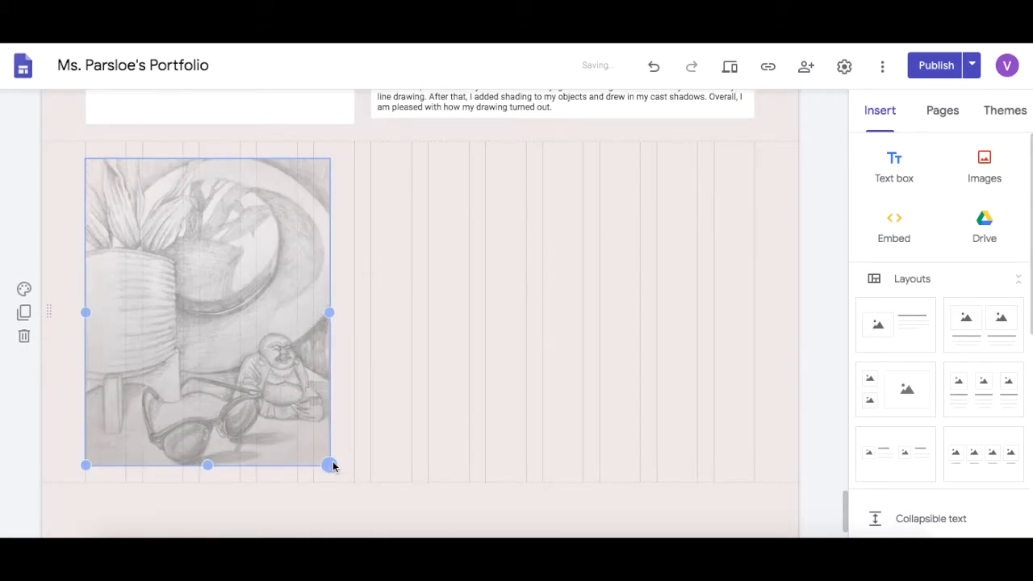
left_click_drag(458, 453, 368, 408)
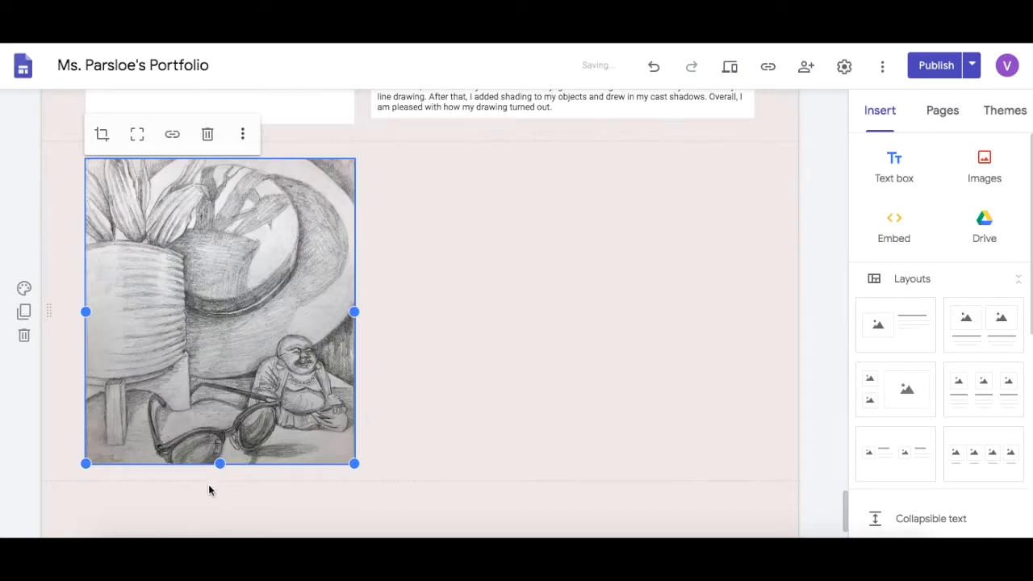
scroll(228, 471, "down", 1)
mouse_move(220, 415)
left_mouse_down()
mouse_move(214, 498)
mouse_move(219, 483)
left_mouse_up()
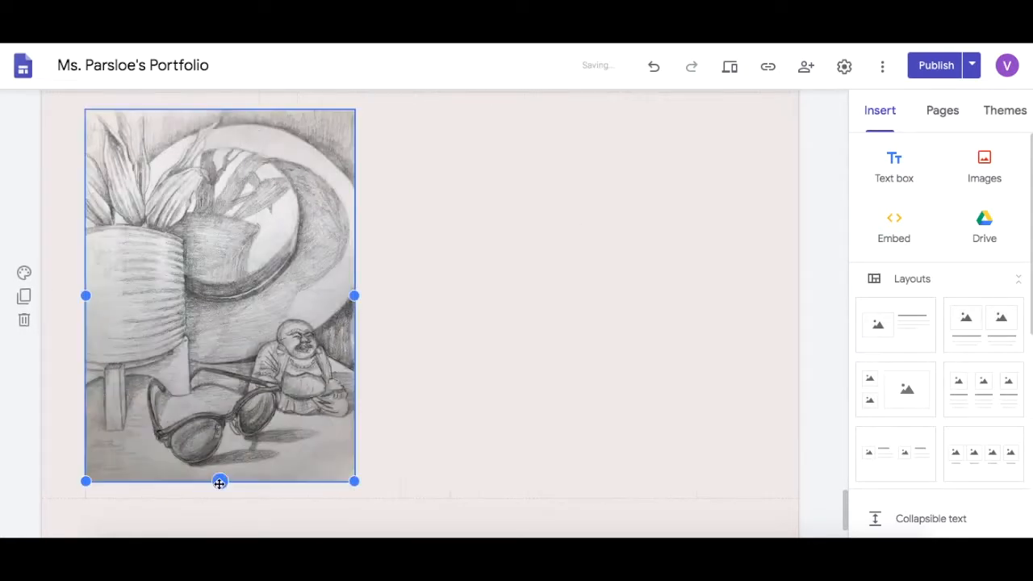
left_click(424, 374)
Step: Add a text box, narrow it to the drawing's width, and attach it directly beneath the drawing image
left_click(901, 174)
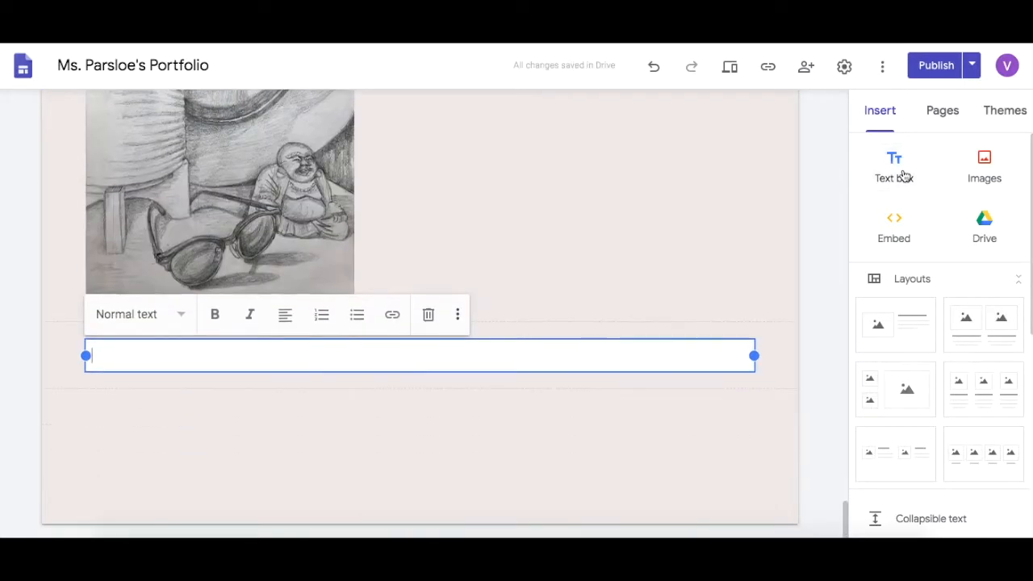
left_click_drag(754, 355, 354, 356)
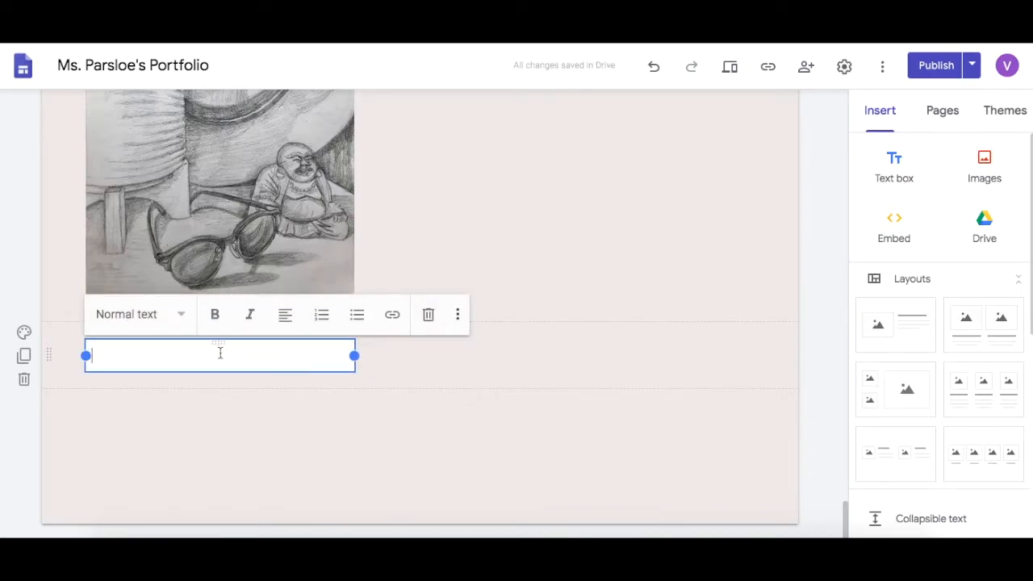
left_click_drag(218, 341, 214, 309)
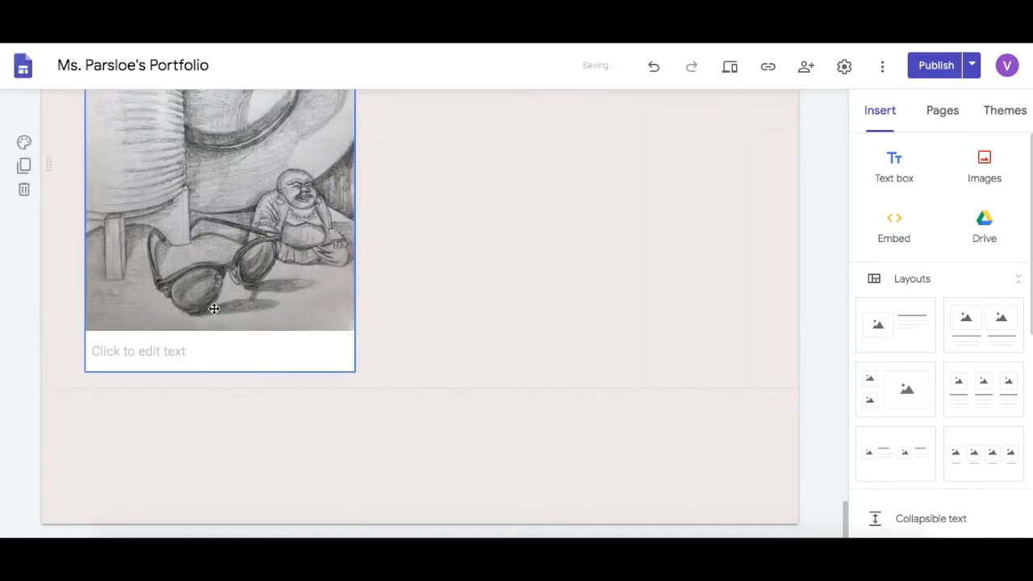
Step: Enter the caption "Final Still-Life Drawing" under the image and make it bold and centred
left_click(237, 355)
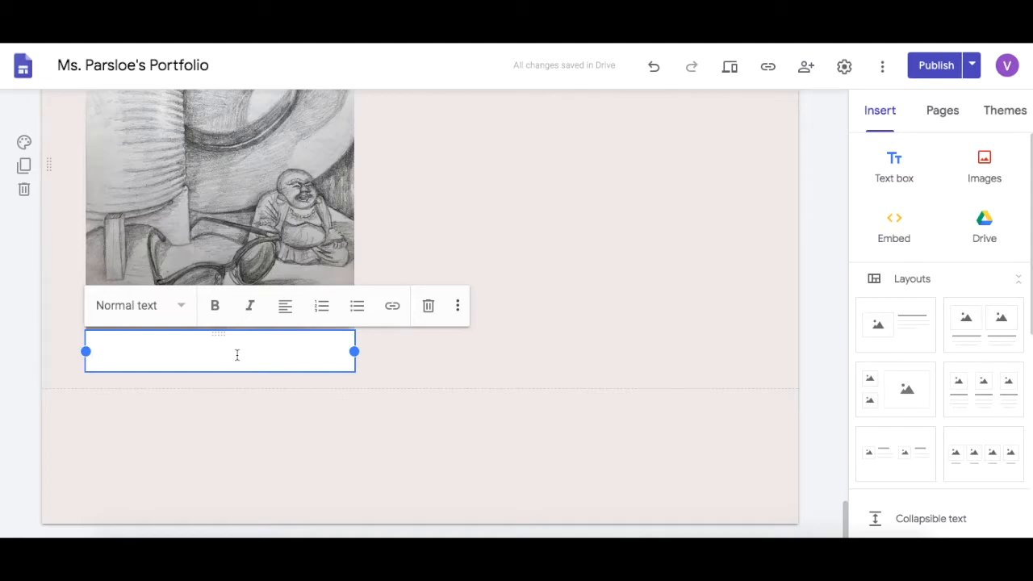
type("Fl")
type("ina")
type("l Still-Life ")
type("Drawing")
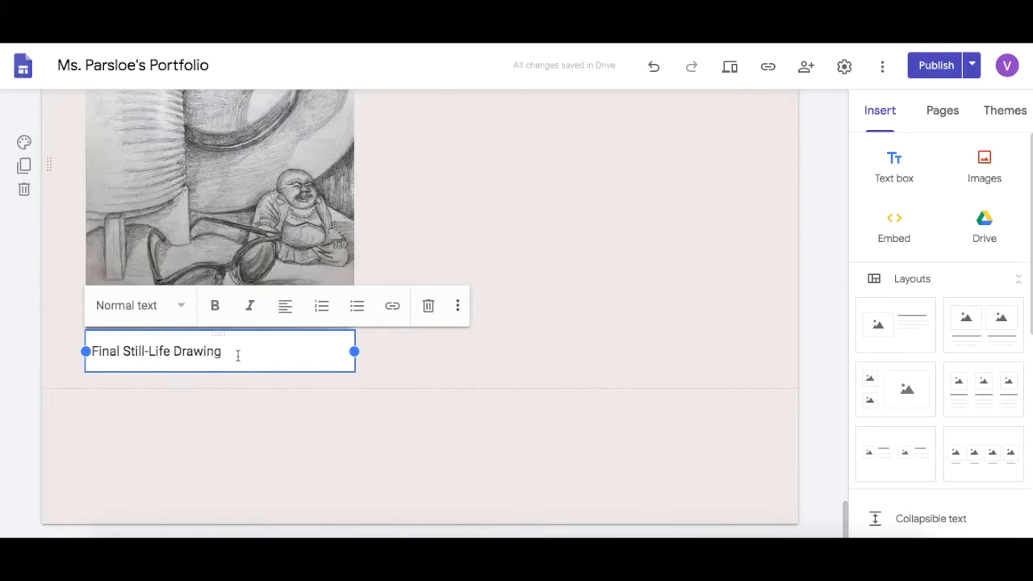
left_click_drag(237, 355, 67, 353)
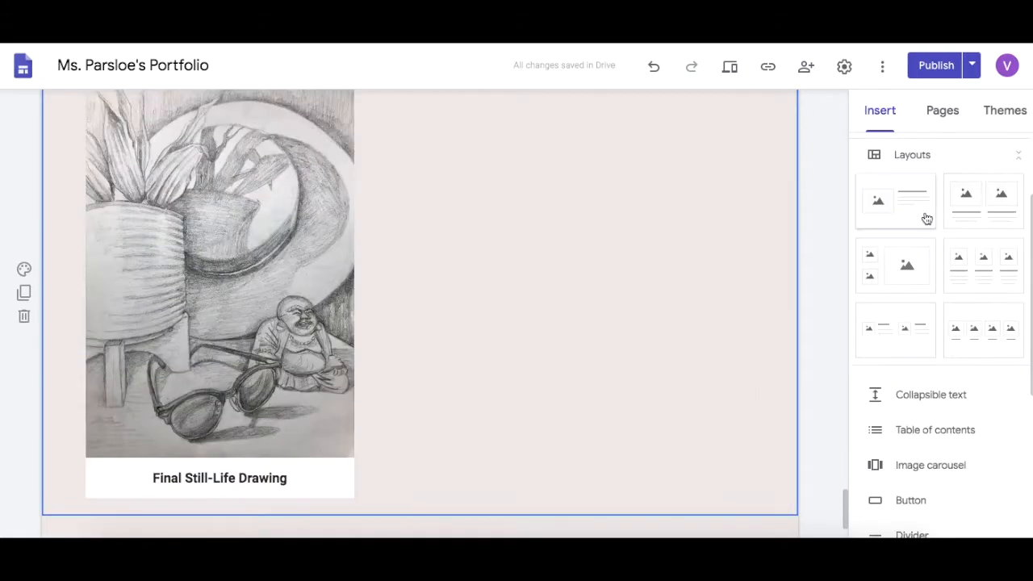
Step: Start an image carousel with five process images, ordered as two reference photos, thumbnail sketches, light line drawing and shaded drawing with pencil
scroll(926, 219, "down", 1)
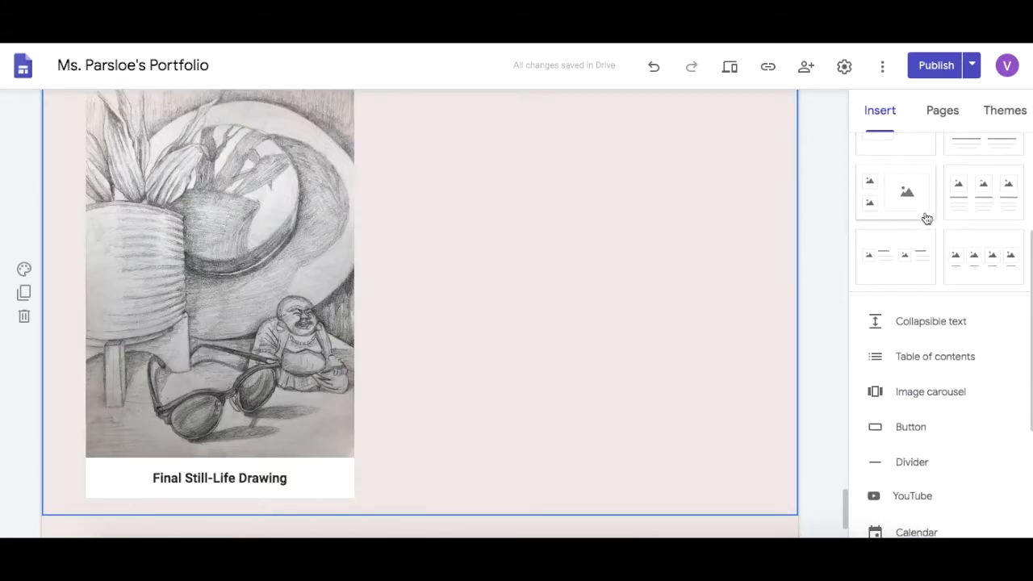
scroll(926, 219, "down", 1)
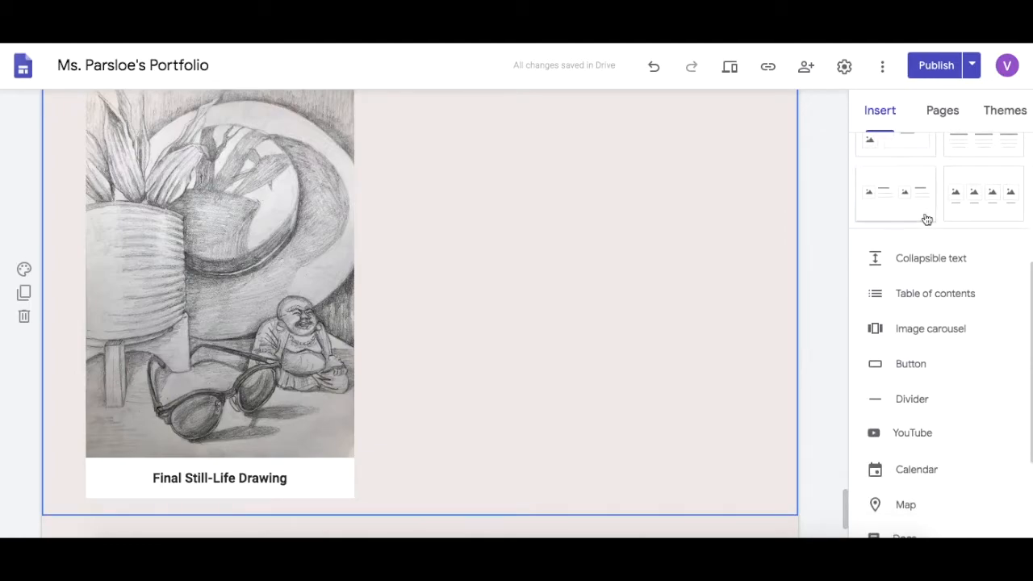
left_click(936, 328)
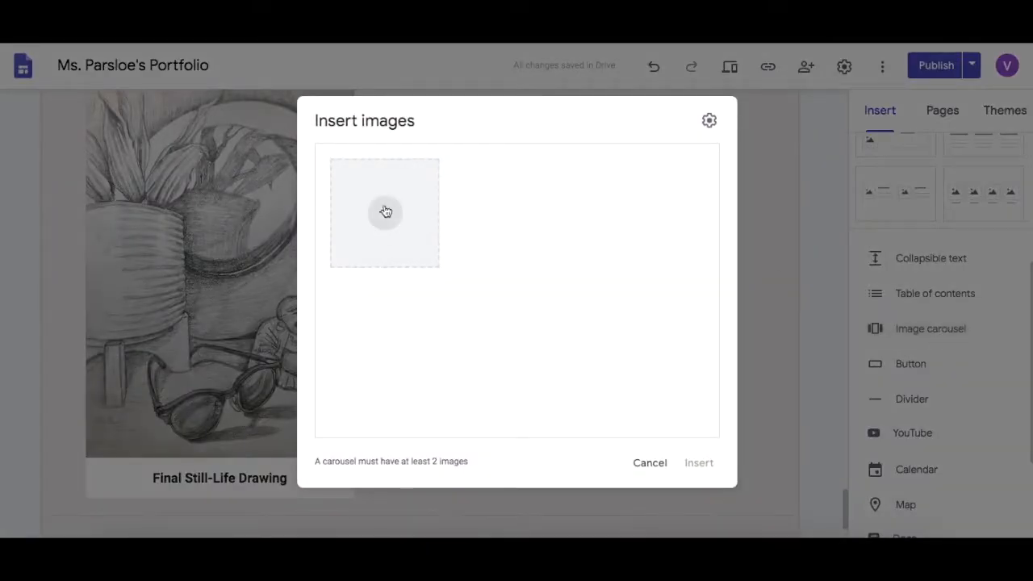
left_click(386, 212)
left_click(410, 255)
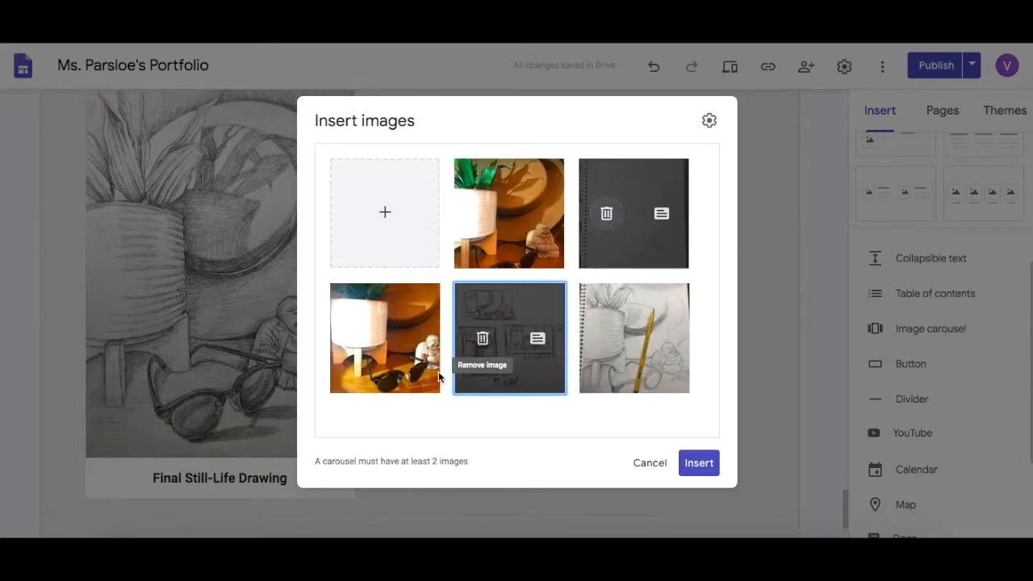
mouse_move(419, 318)
left_mouse_down()
mouse_move(612, 212)
mouse_move(586, 197)
left_mouse_up()
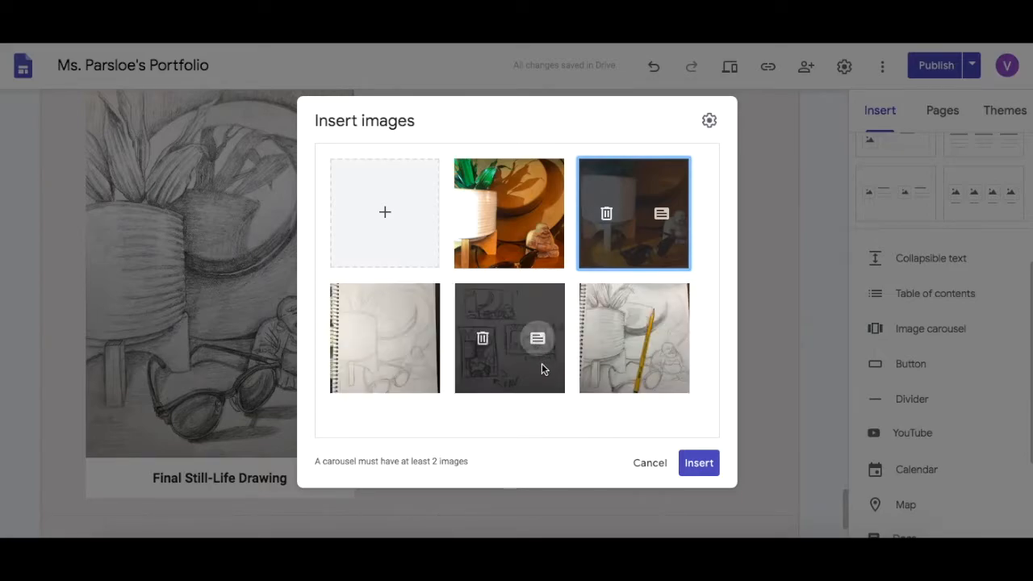
mouse_move(473, 363)
left_mouse_down()
mouse_move(377, 365)
mouse_move(329, 330)
left_mouse_up()
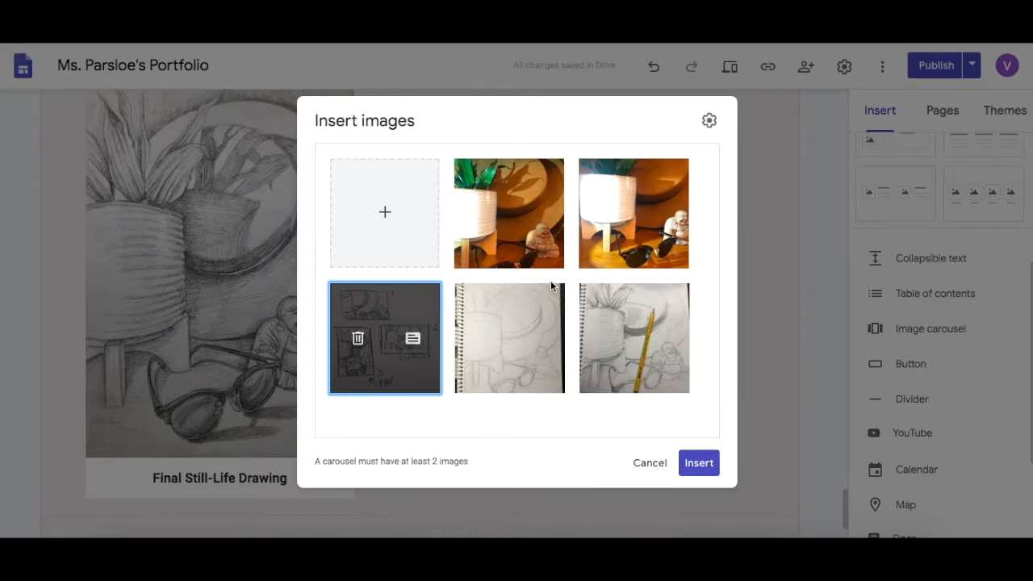
Step: Add the finished graphite drawing to the carousel and place it last, after the in-progress drawing with the pencil
left_click(385, 215)
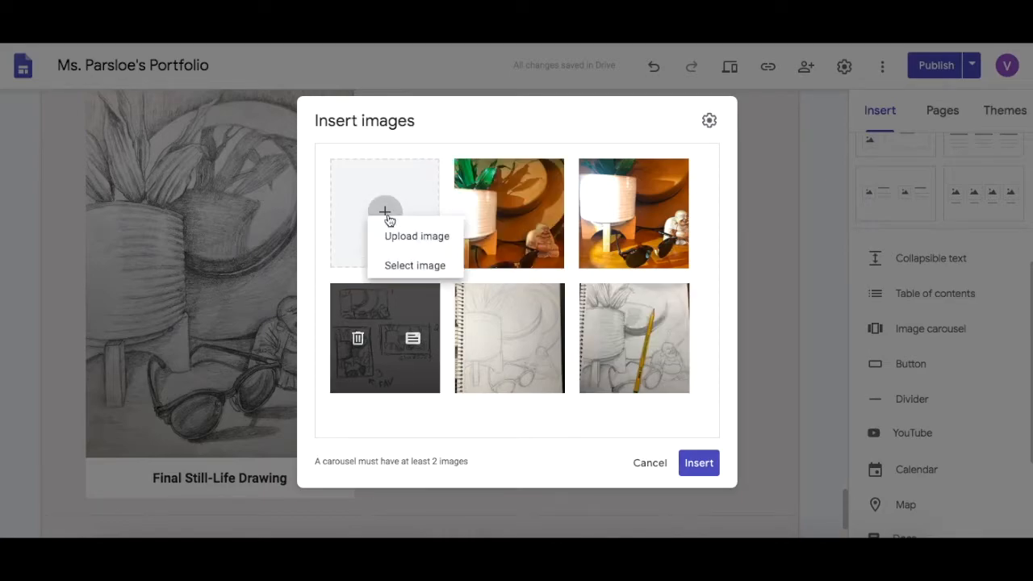
left_click(417, 256)
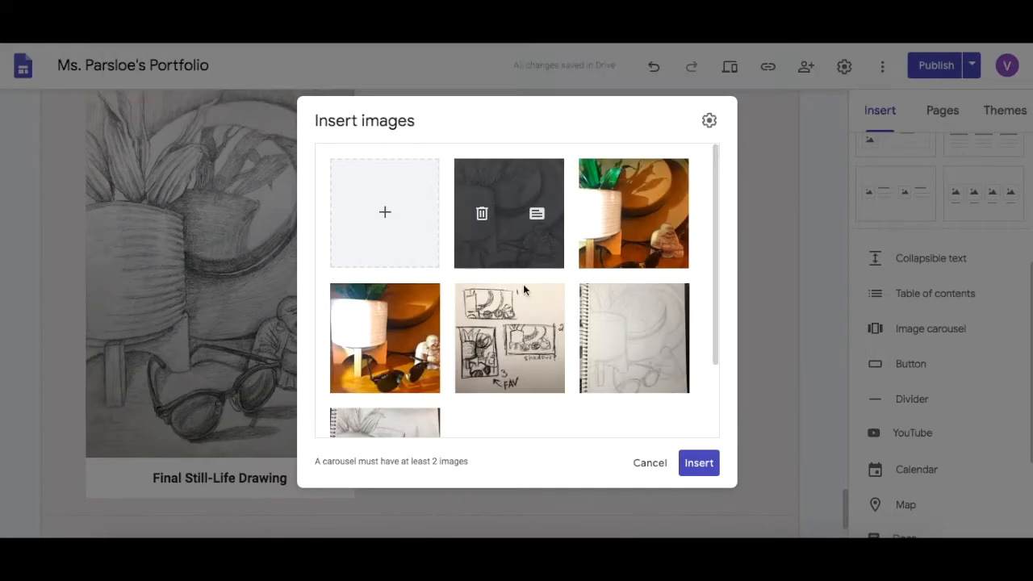
scroll(546, 225, "down", 1)
left_click(537, 170)
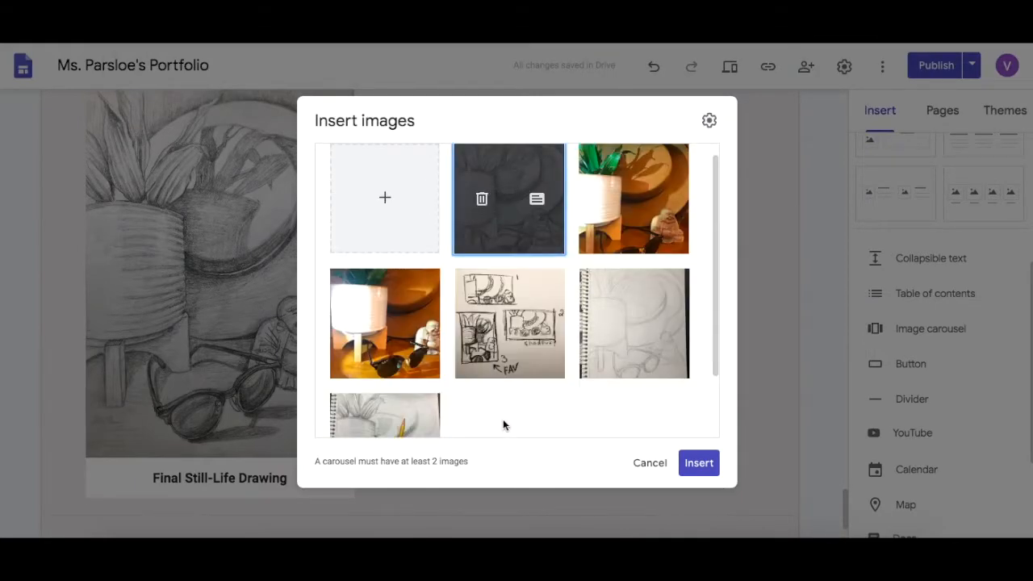
mouse_move(533, 203)
left_mouse_down()
mouse_move(479, 411)
mouse_move(553, 376)
mouse_move(671, 381)
mouse_move(701, 363)
mouse_move(580, 295)
left_mouse_up()
scroll(580, 296, "down", 1)
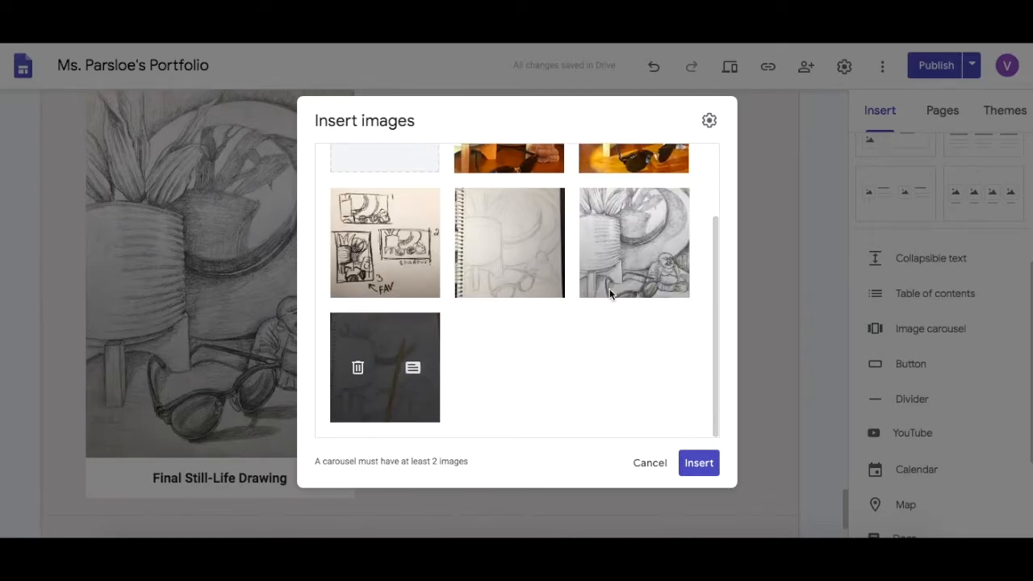
left_click_drag(398, 409, 574, 218)
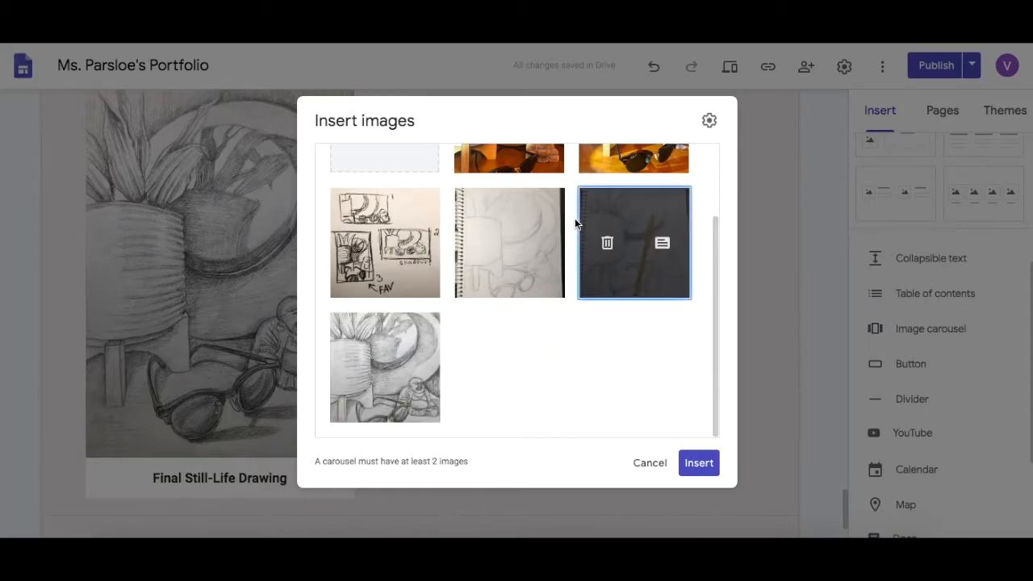
Step: Set the carousel to hide captions and auto start at Medium transition speed, keeping dots shown, and insert it
left_click(709, 120)
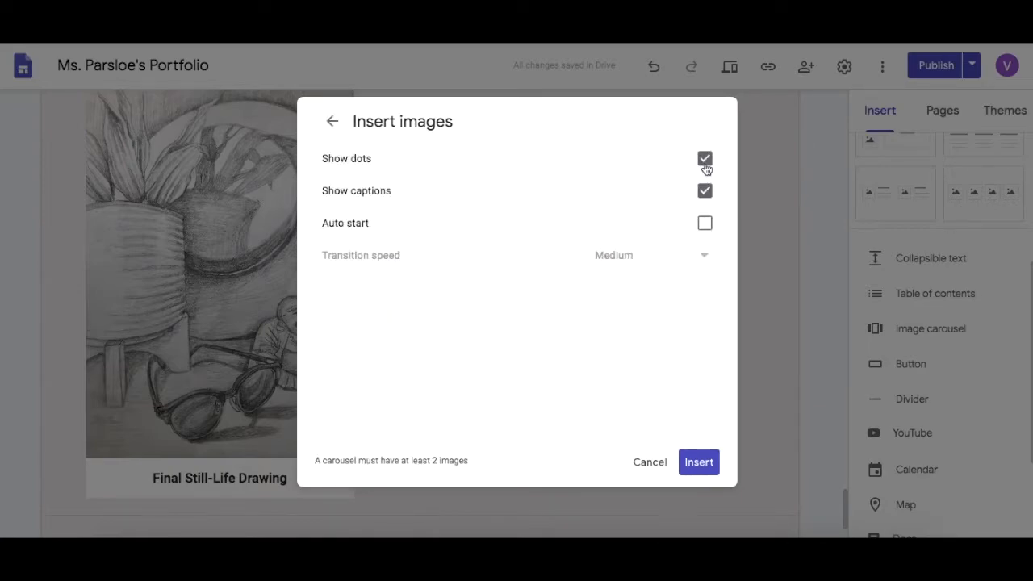
left_click(705, 192)
left_click(705, 224)
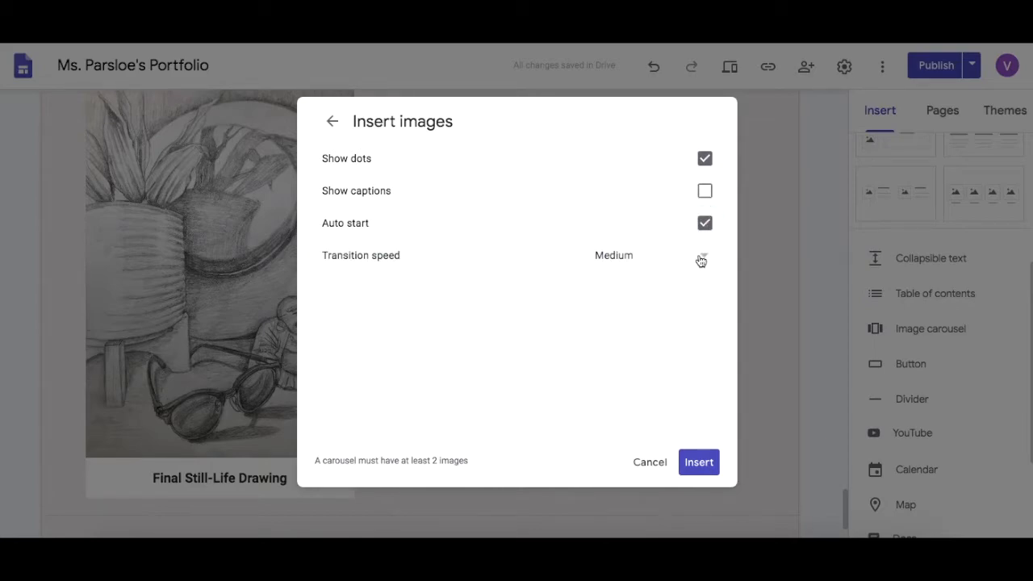
left_click(702, 257)
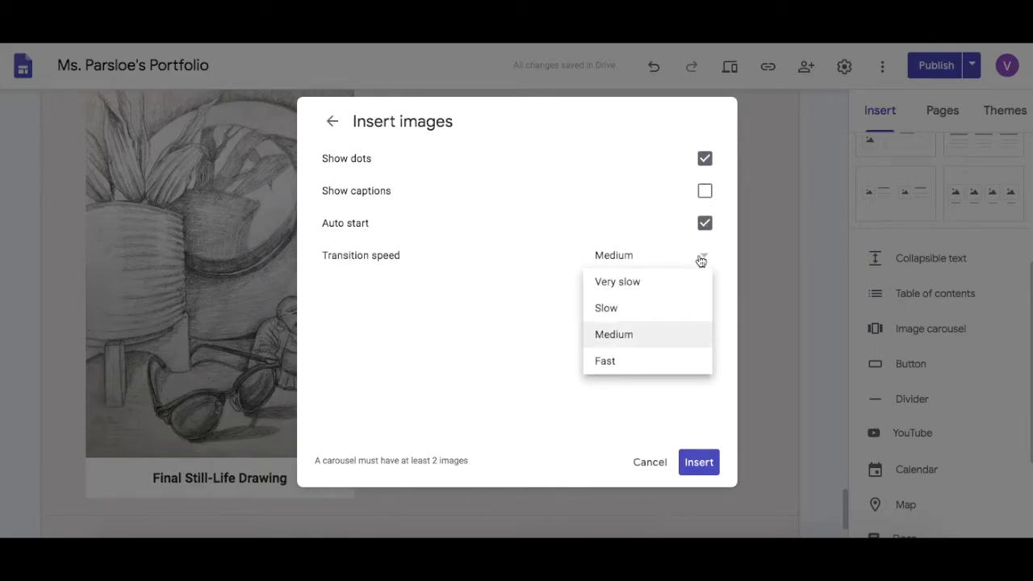
left_click(640, 342)
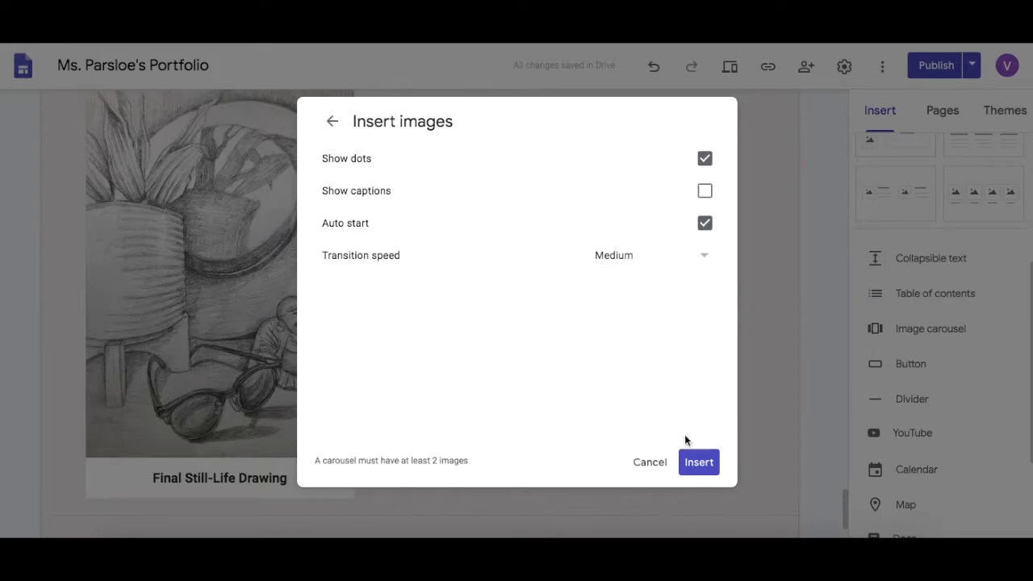
left_click(692, 463)
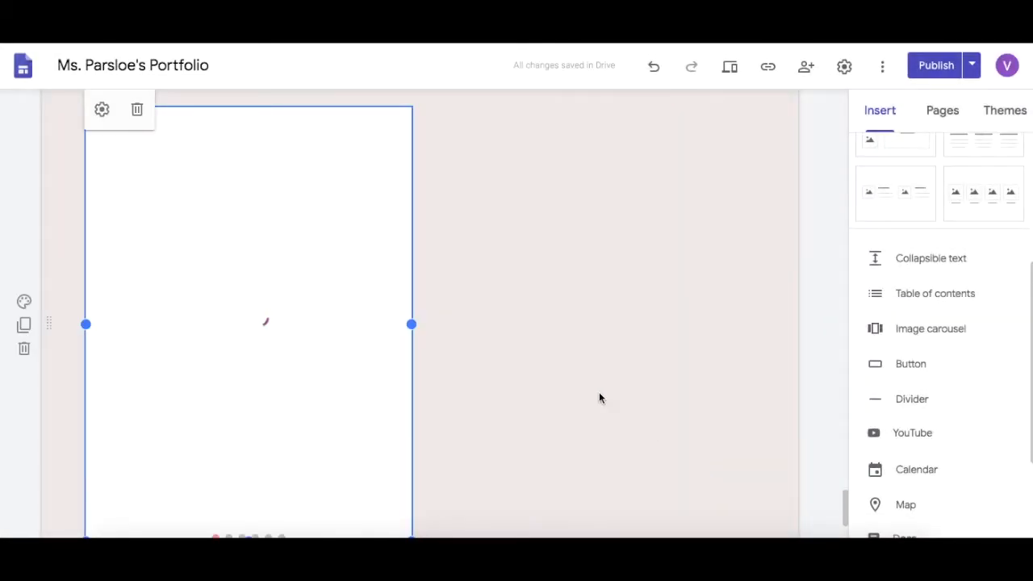
Step: Narrow the carousel to the drawing's width, move it beside the drawing and adjust its height
scroll(321, 300, "down", 3)
left_click_drag(410, 403, 342, 279)
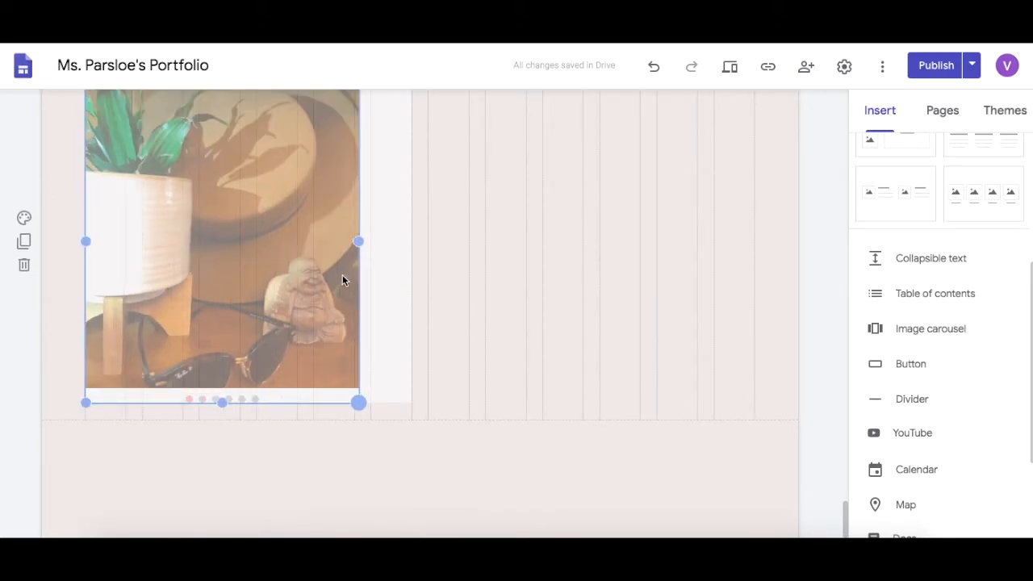
scroll(524, 284, "up", 4)
scroll(524, 284, "down", 2)
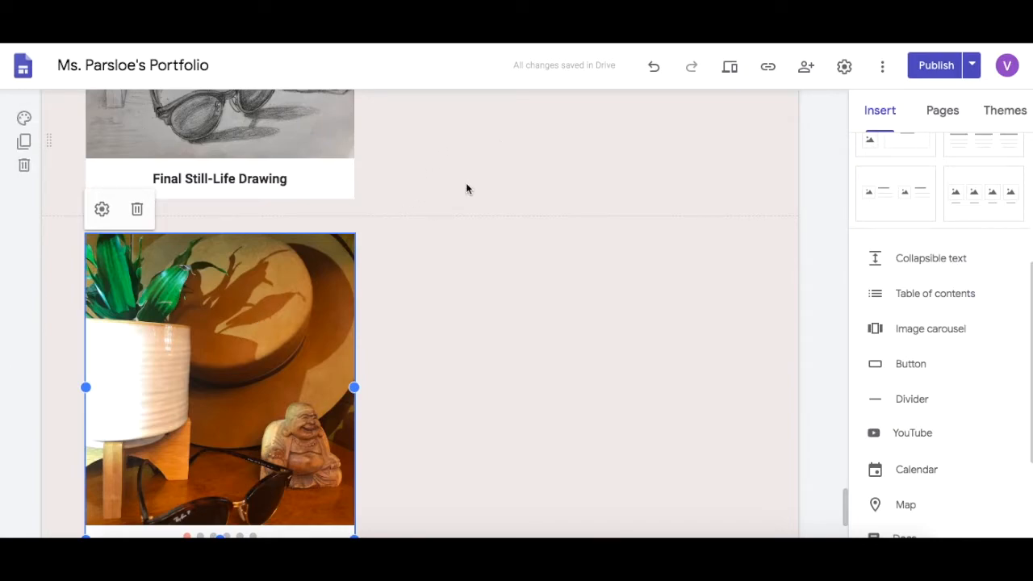
mouse_move(318, 295)
left_mouse_down()
mouse_move(482, 132)
mouse_move(478, 117)
mouse_move(536, 275)
left_mouse_up()
left_click_drag(640, 334, 662, 404)
Step: Add a text box, narrow it and attach it directly beneath the image carousel
left_click(894, 165)
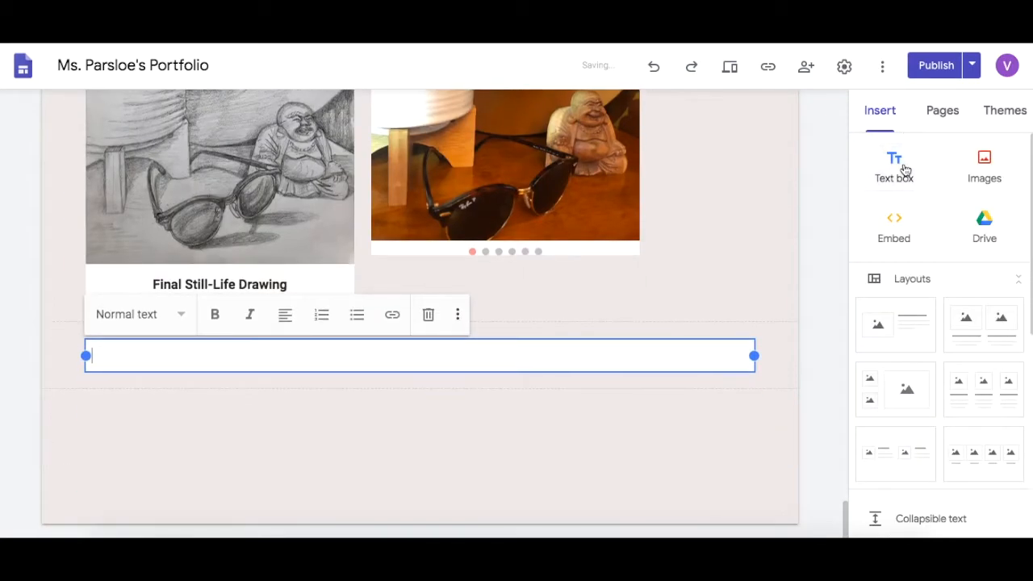
left_click_drag(88, 357, 422, 373)
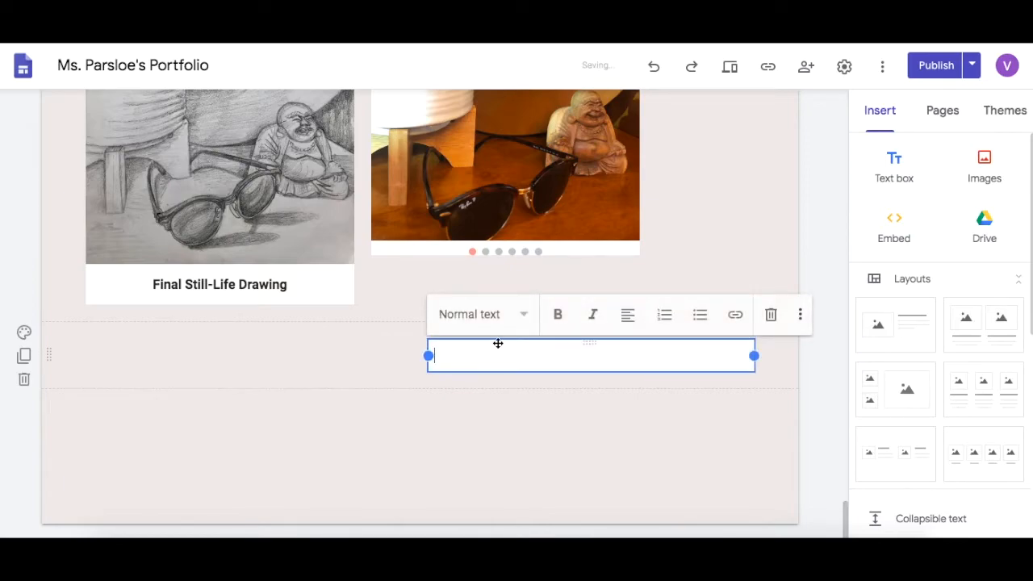
left_click_drag(583, 328, 517, 255)
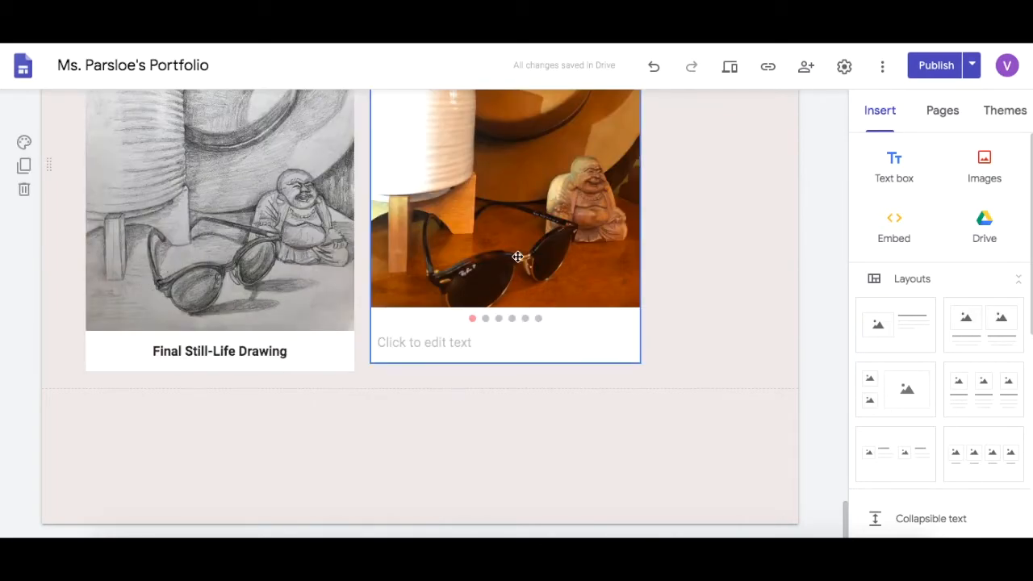
Step: Enter the caption "Progress Photos" under the carousel and make it bold and centred
left_click(503, 345)
type("Progress P")
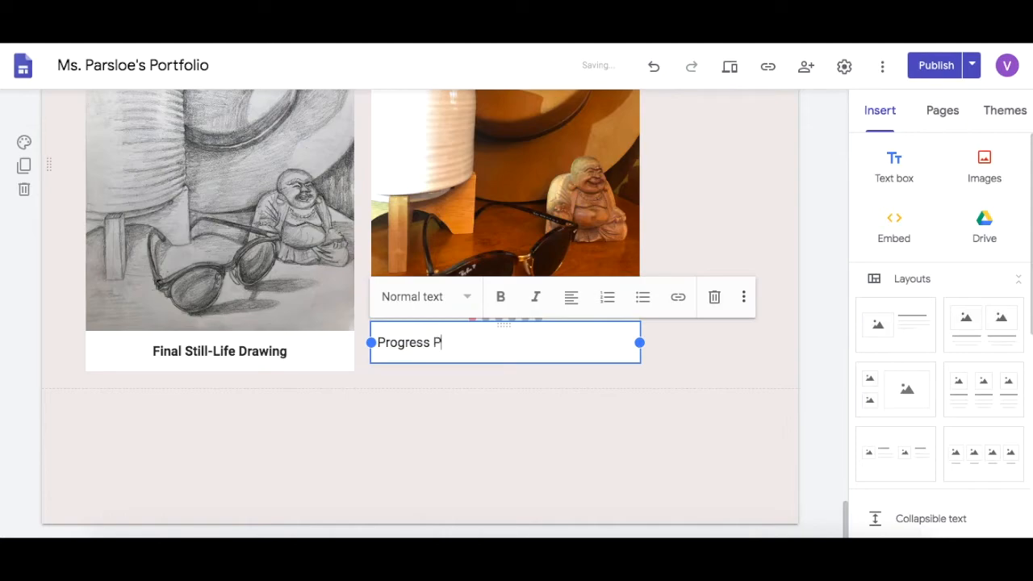
left_click_drag(487, 346, 373, 342)
left_click(501, 298)
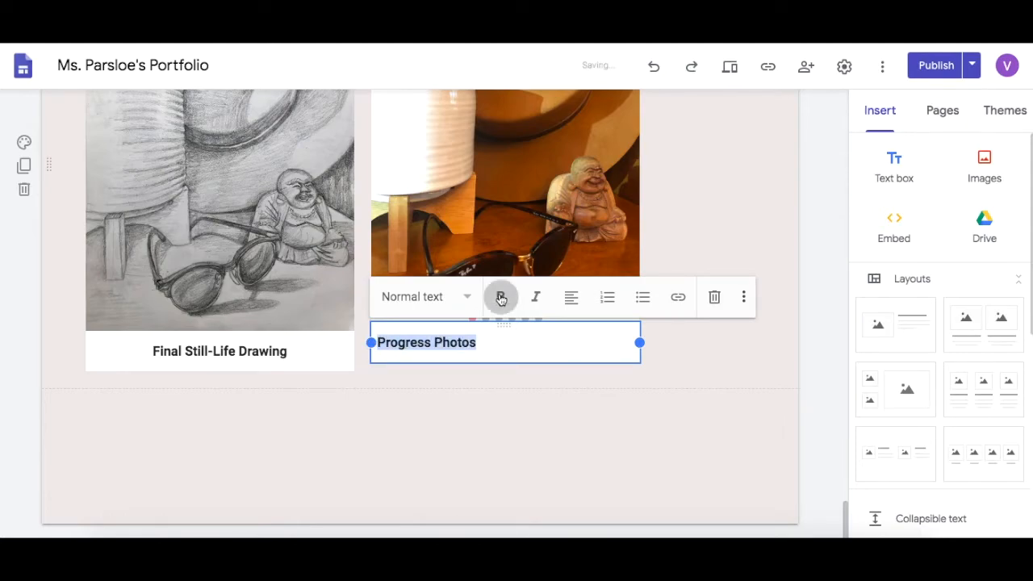
left_click(571, 297)
left_click(572, 339)
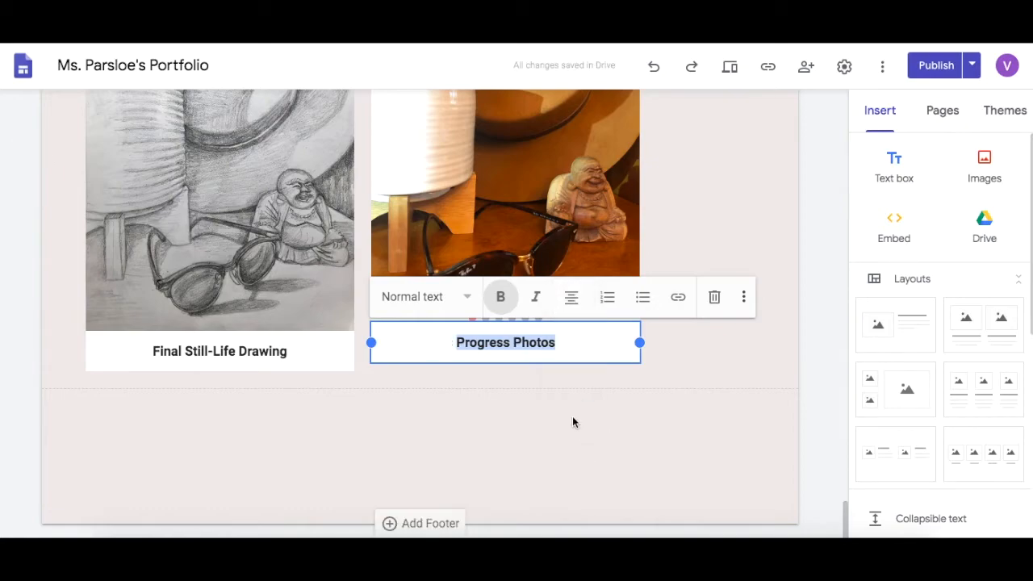
Step: Try the Heading and Small text styles on the "Progress Photos" caption and settle on Subheading
left_click(452, 301)
left_click(431, 358)
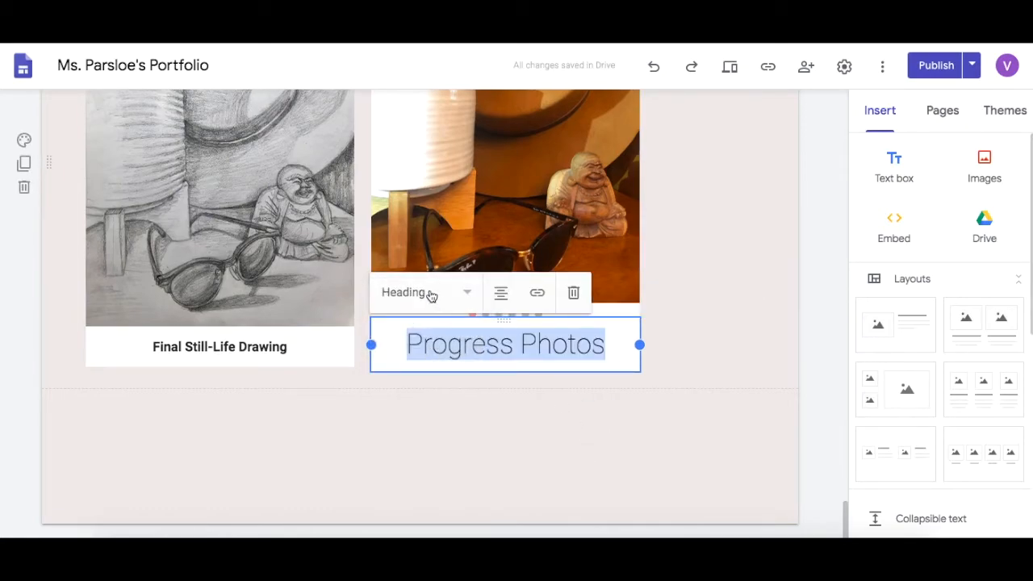
left_click(429, 296)
left_click(417, 381)
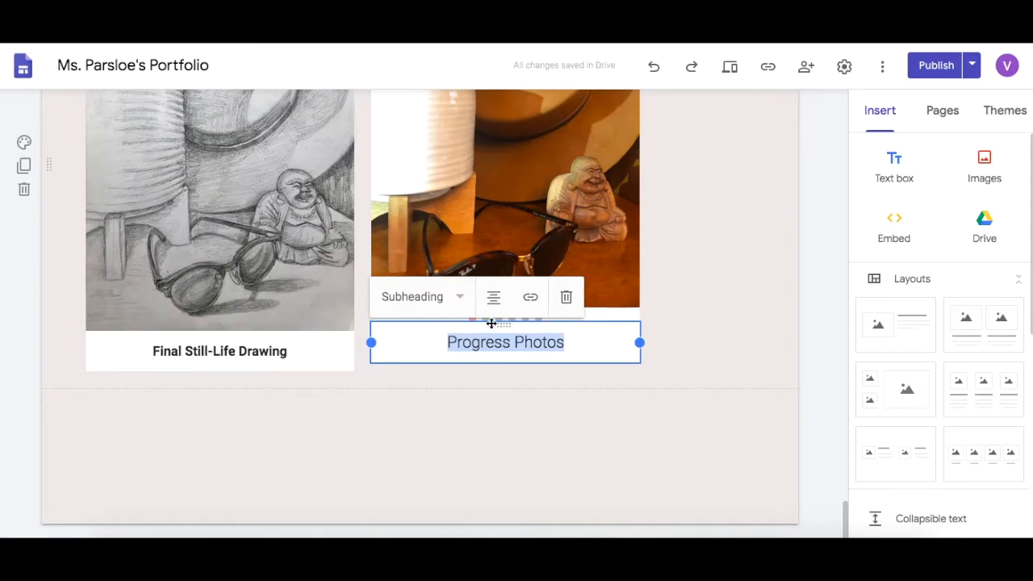
left_click(451, 301)
left_click(407, 421)
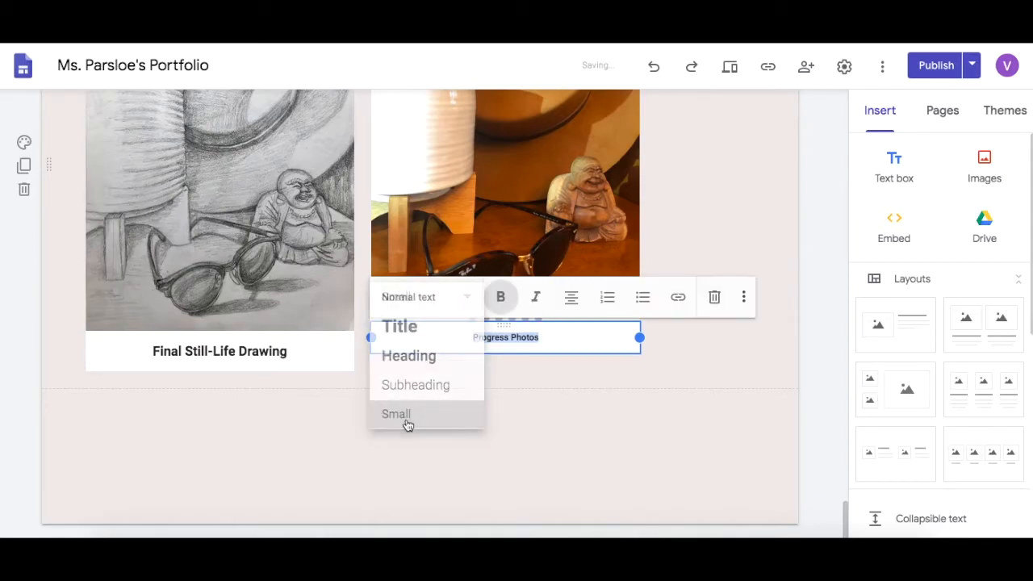
left_click(431, 299)
left_click(417, 388)
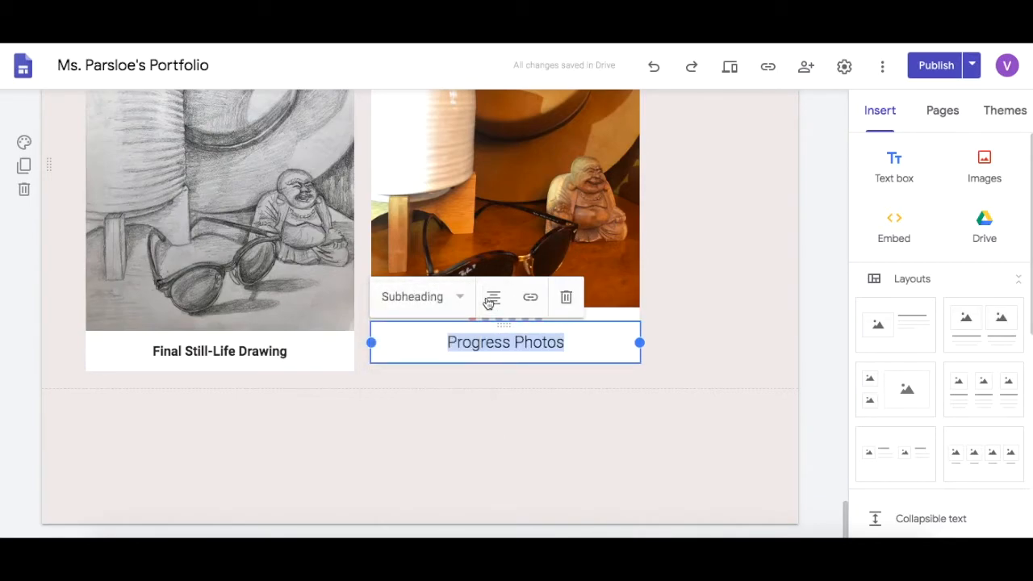
left_click(552, 378)
Step: Extend the lower edge of the carousel and caption group to line up with the captioned drawing beside it
left_click(249, 339)
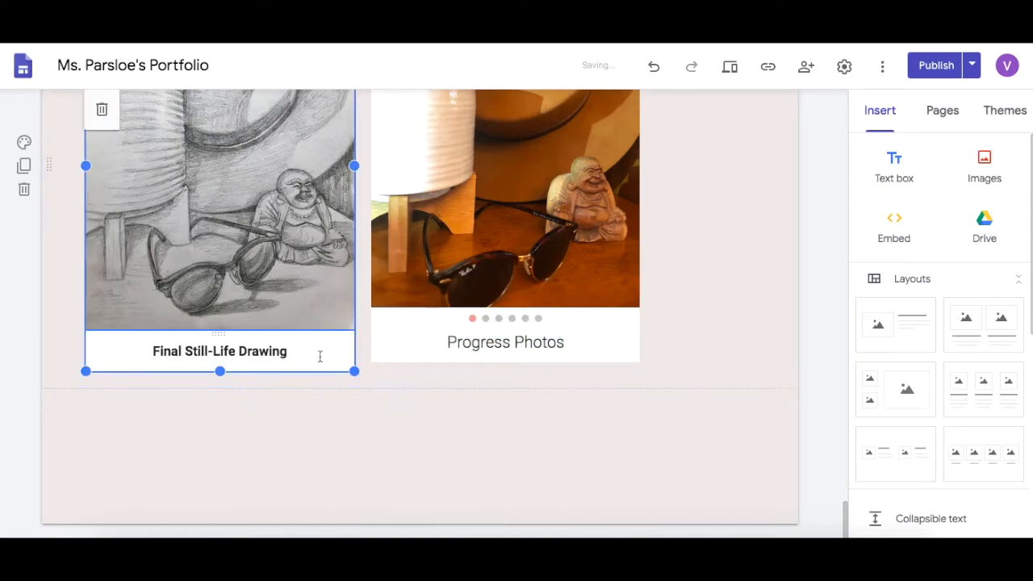
left_click(571, 309)
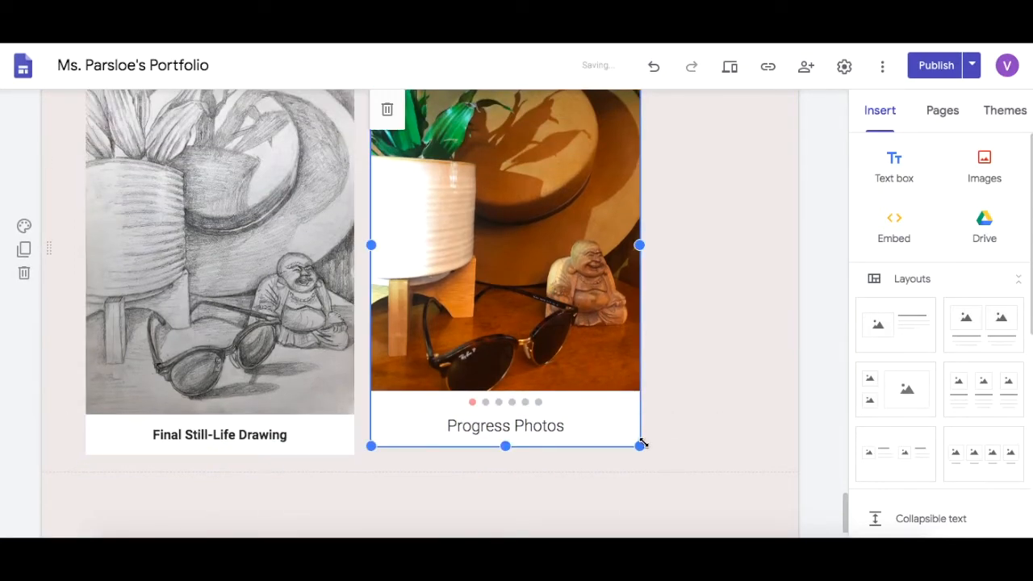
mouse_move(639, 444)
left_mouse_down()
mouse_move(667, 470)
mouse_move(647, 468)
mouse_move(637, 440)
mouse_move(637, 453)
left_mouse_up()
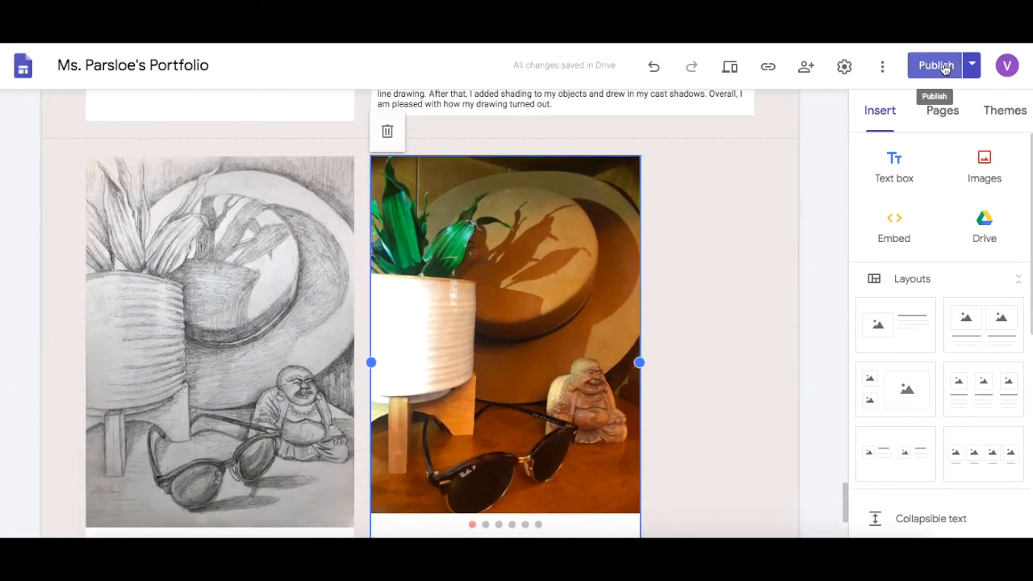
Step: Publish the updated Visual Arts 1 page and return to the In My Home section in the editor
left_click(944, 67)
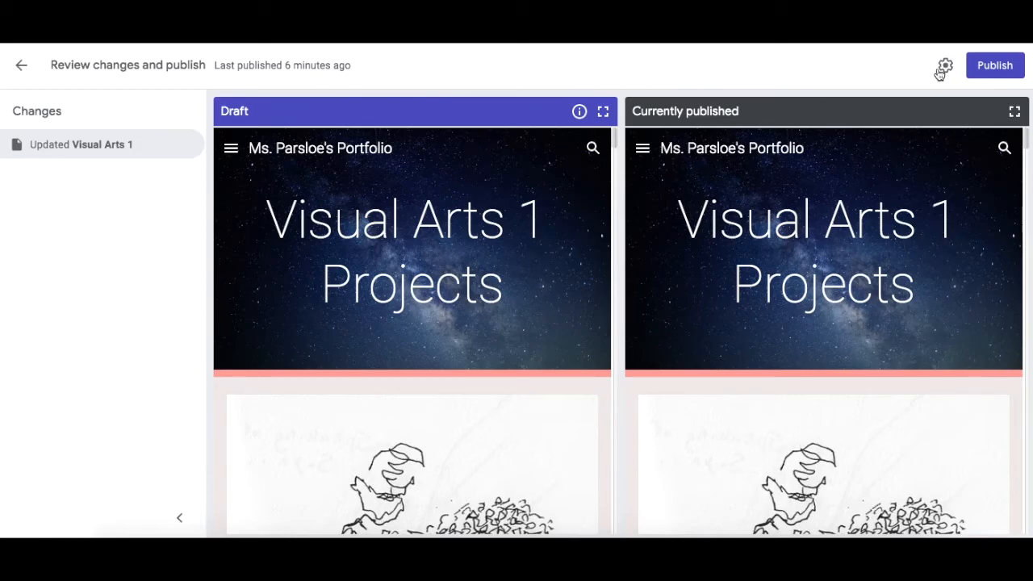
left_click(976, 72)
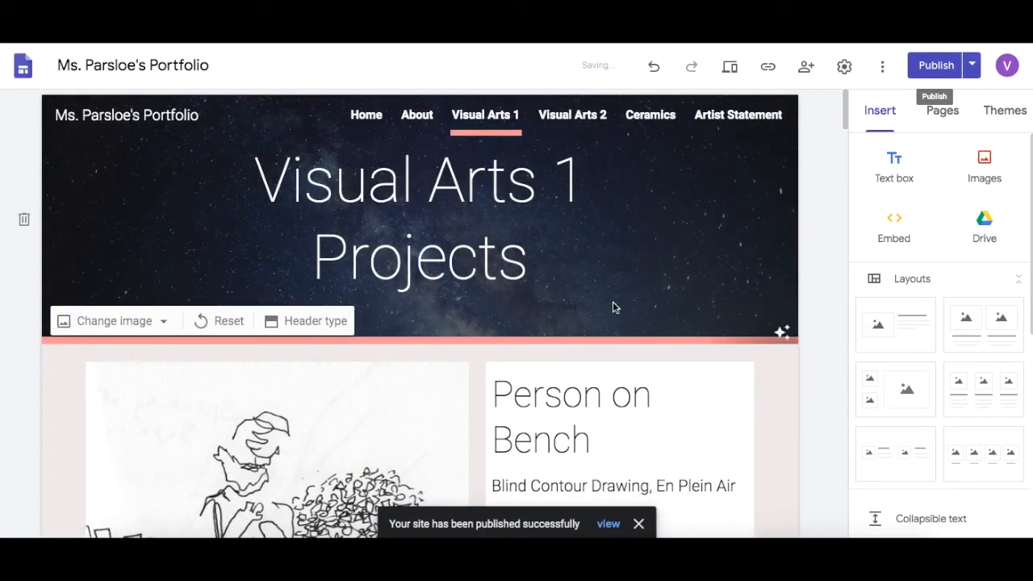
scroll(612, 300, "down", 5)
scroll(612, 303, "down", 20)
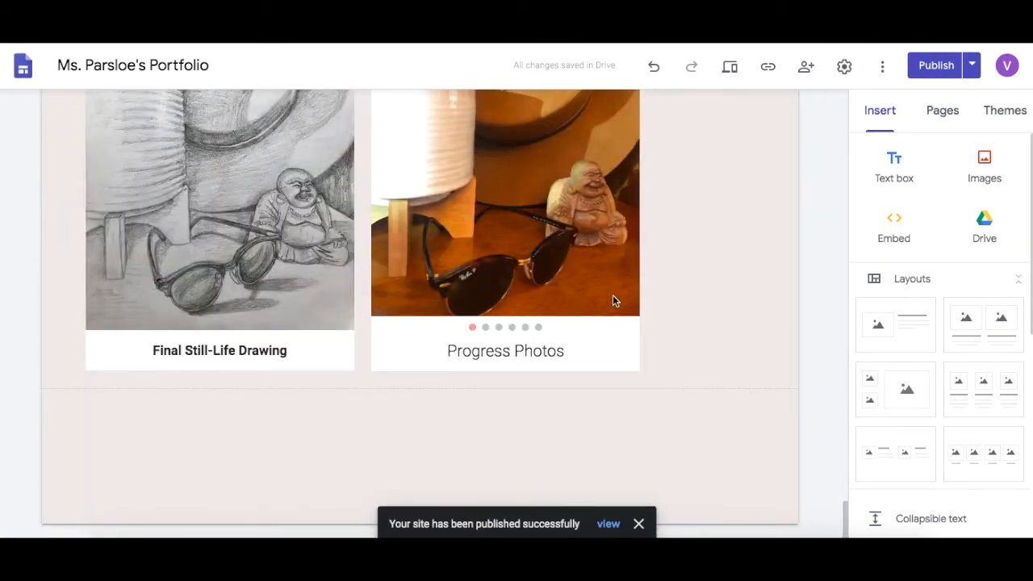
scroll(613, 297, "down", 1)
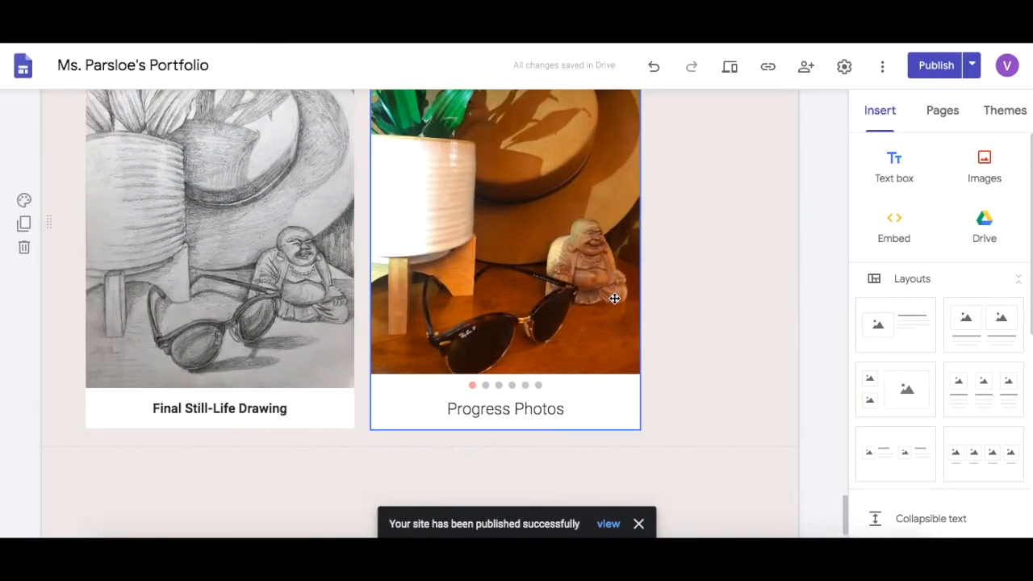
scroll(614, 298, "up", 5)
Step: Open the published site and check the captioned drawing and Progress Photos carousel on the Visual Arts 1 page
left_click(974, 66)
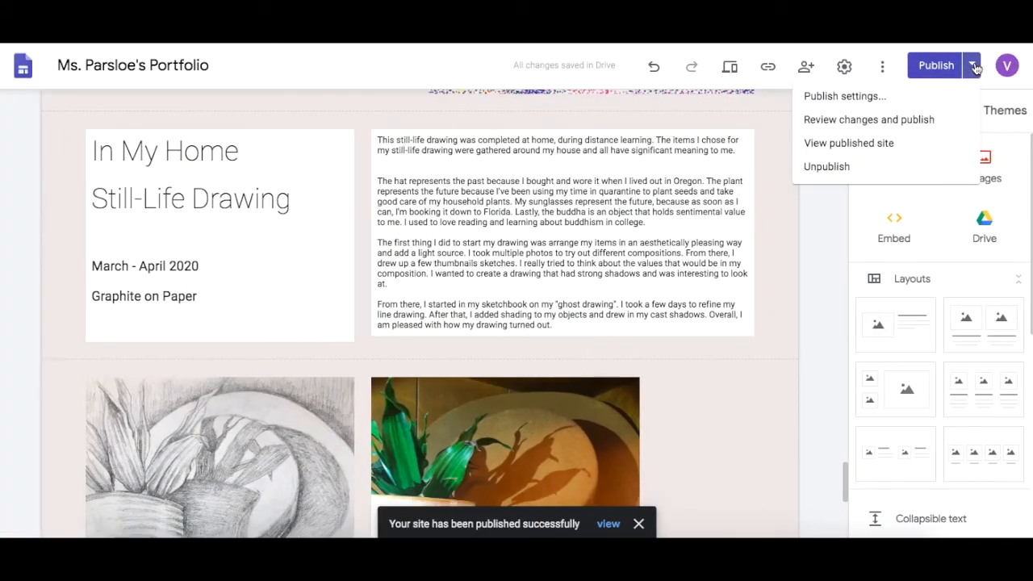
left_click(865, 143)
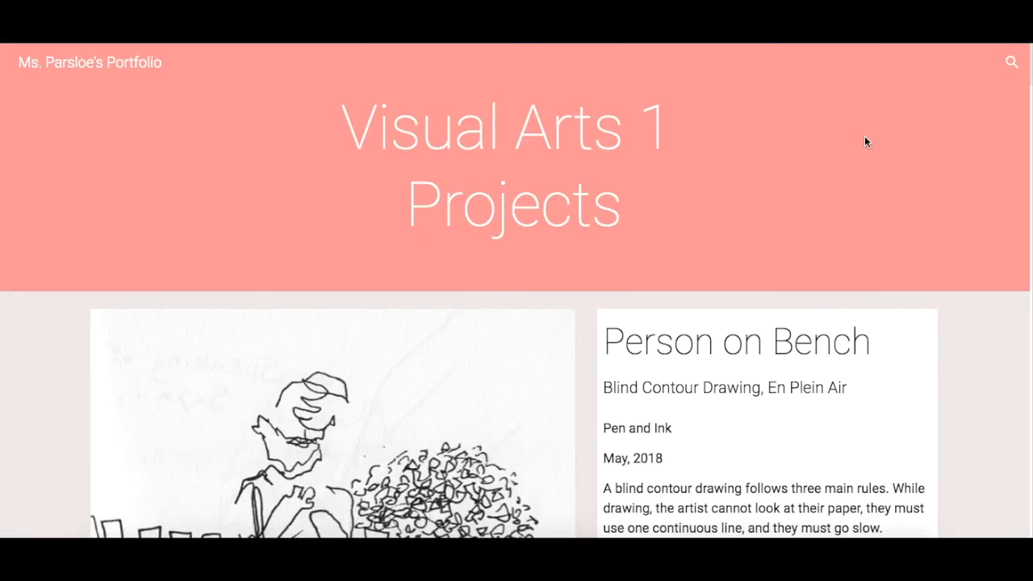
scroll(797, 241, "down", 20)
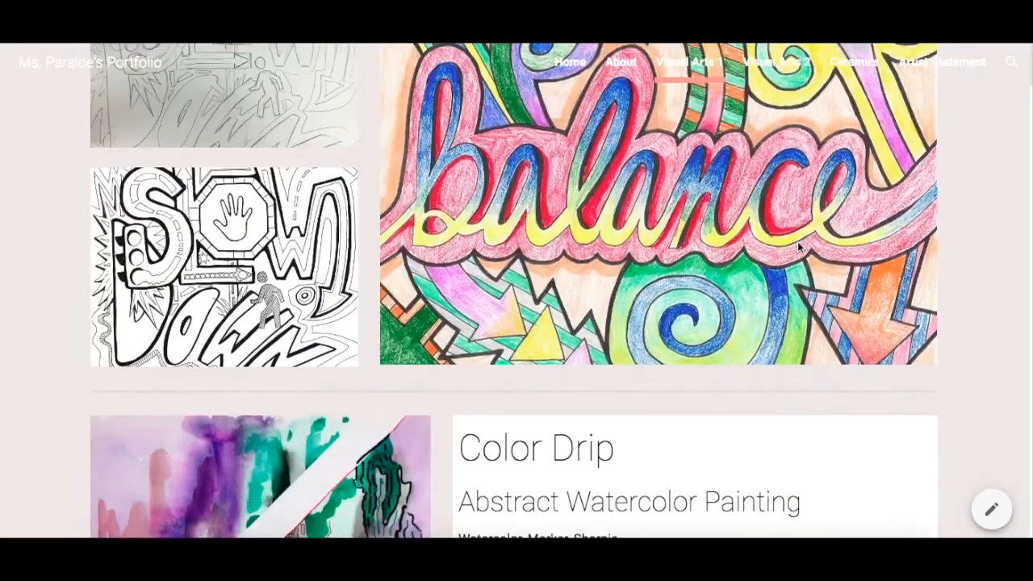
scroll(797, 242, "down", 20)
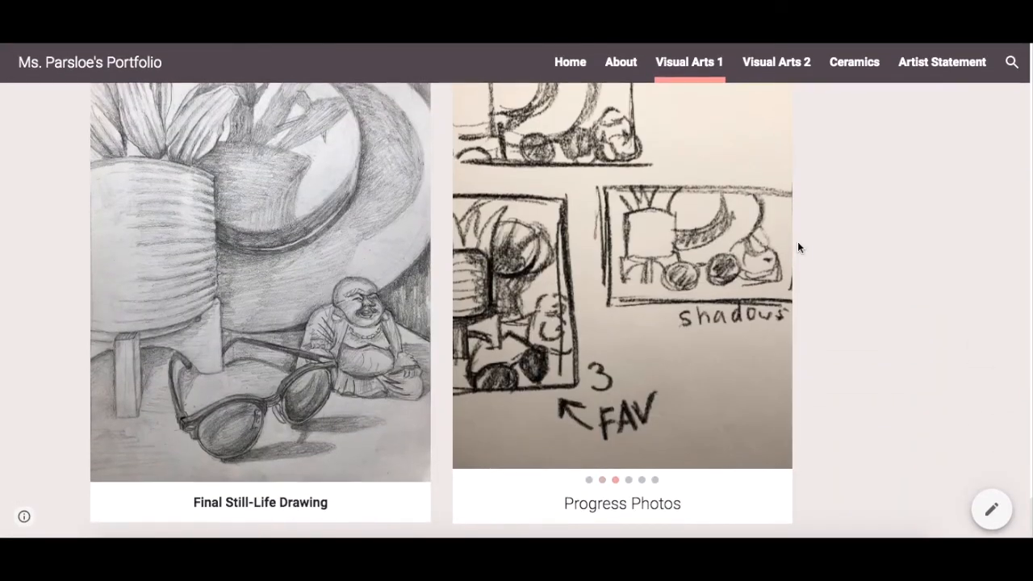